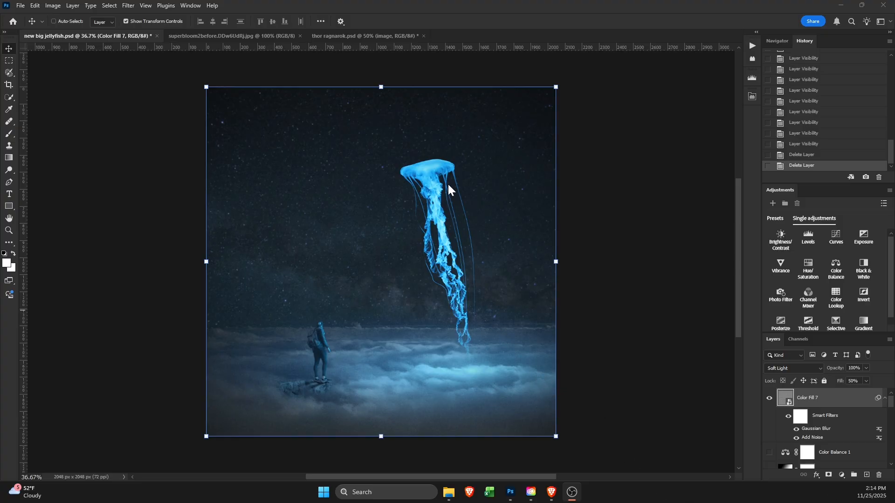
# Step: Compare the jellyfish composite with and without its glow, then revert the history to the state before the two layer deletions
pyautogui.scroll(-2, 448, 185)
pyautogui.scroll(1, 449, 186)
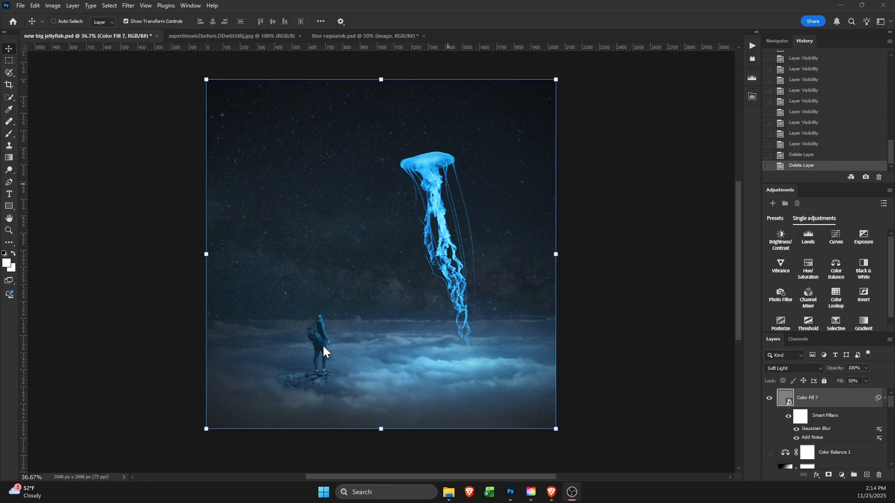
pyautogui.scroll(1, 460, 336)
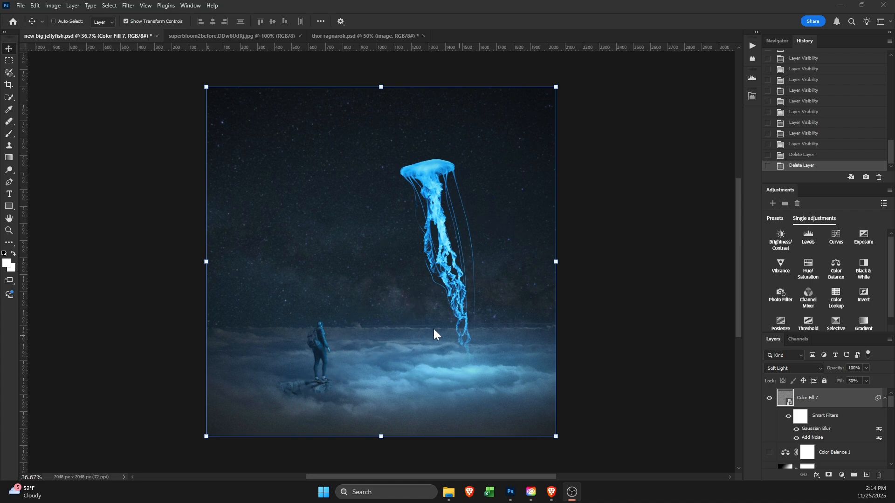
pyautogui.click(809, 144)
pyautogui.click(816, 145)
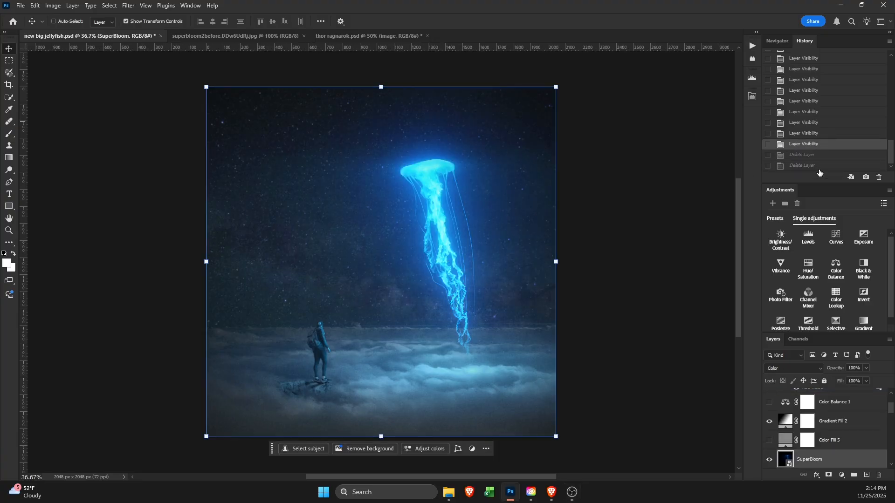
pyautogui.click(819, 168)
pyautogui.click(825, 146)
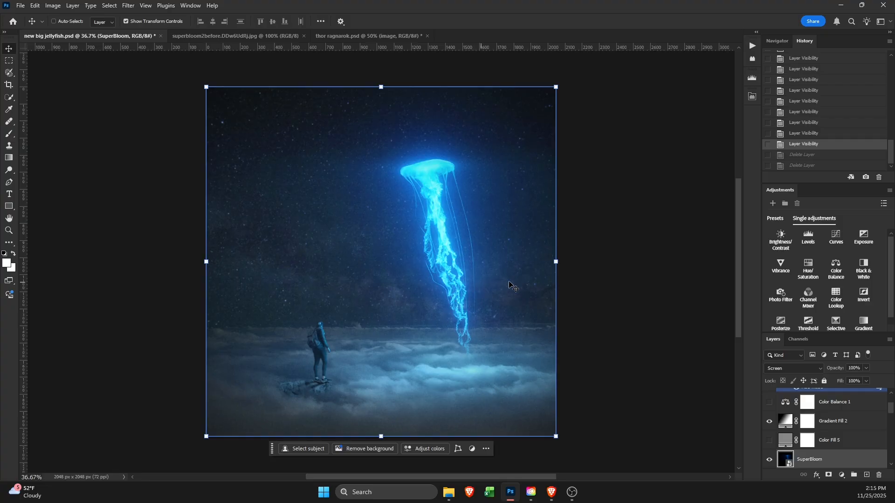
# Step: Hide both SuperBloom layers and select the Color Fill 7 layer at the top of the stack
pyautogui.scroll(-3, 821, 429)
pyautogui.click(803, 447)
pyautogui.scroll(3, 803, 447)
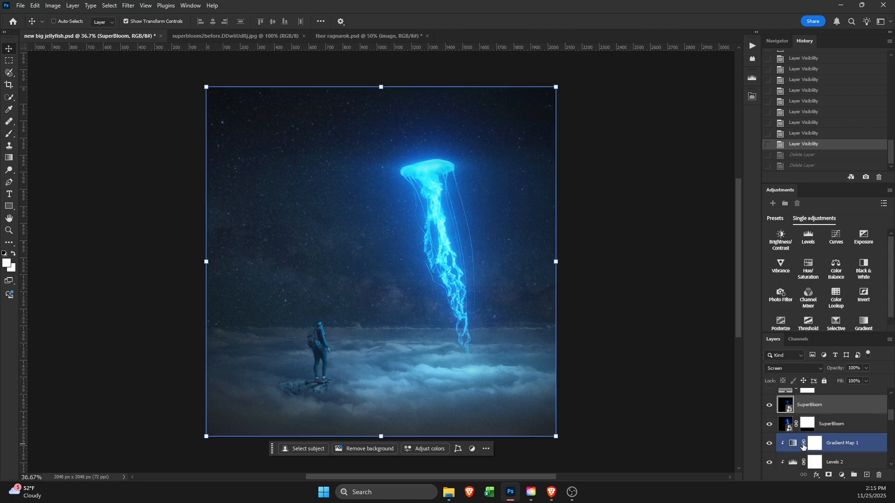
pyautogui.click(770, 405)
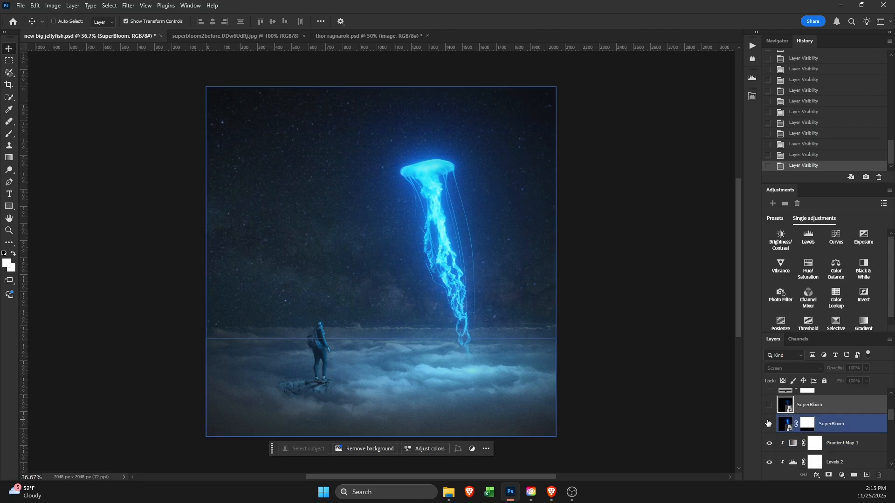
pyautogui.click(770, 406)
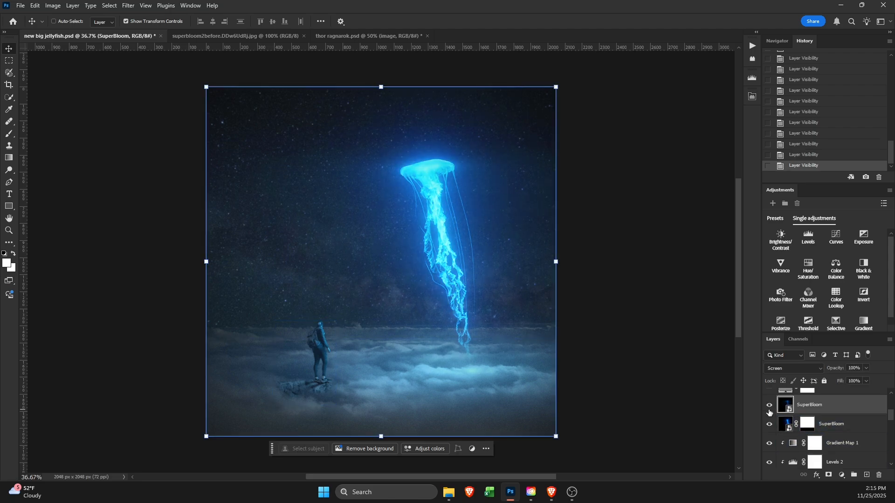
pyautogui.click(769, 406)
pyautogui.click(769, 425)
pyautogui.scroll(4, 792, 415)
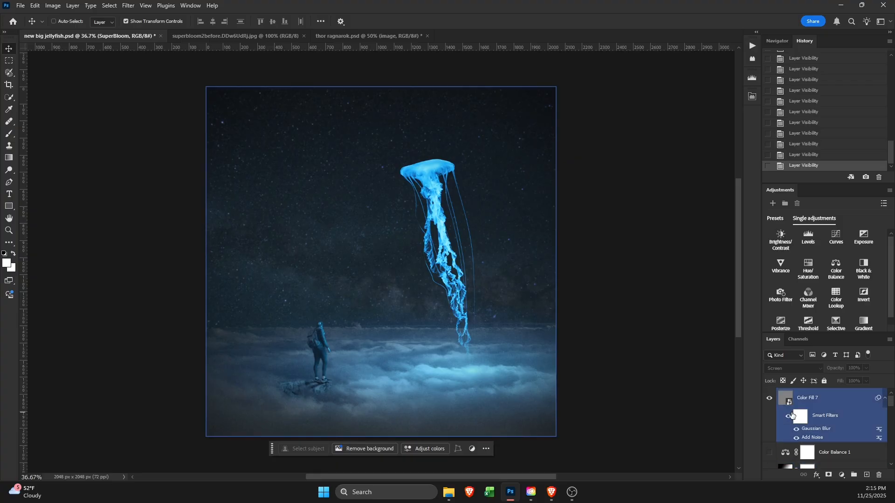
pyautogui.click(816, 401)
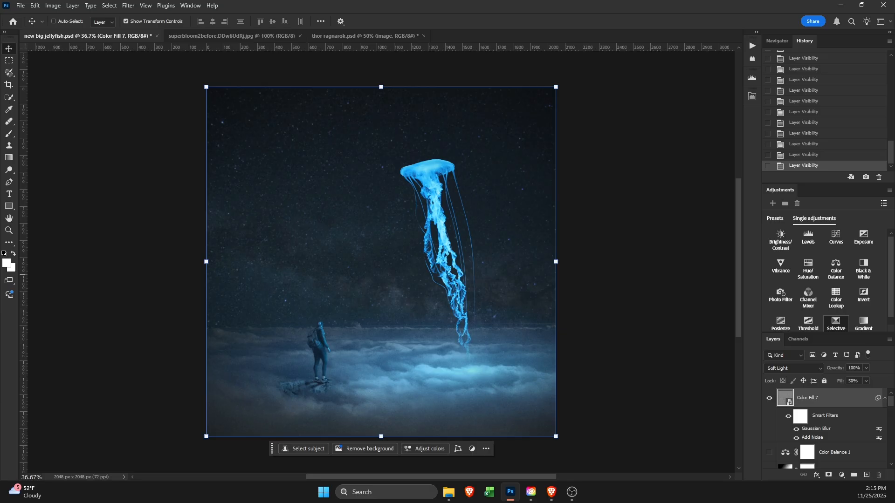
# Step: Switch to the browser's Adobe Exchange page for SuperBloom for Photoshop and look through its description and preview images
pyautogui.click(552, 492)
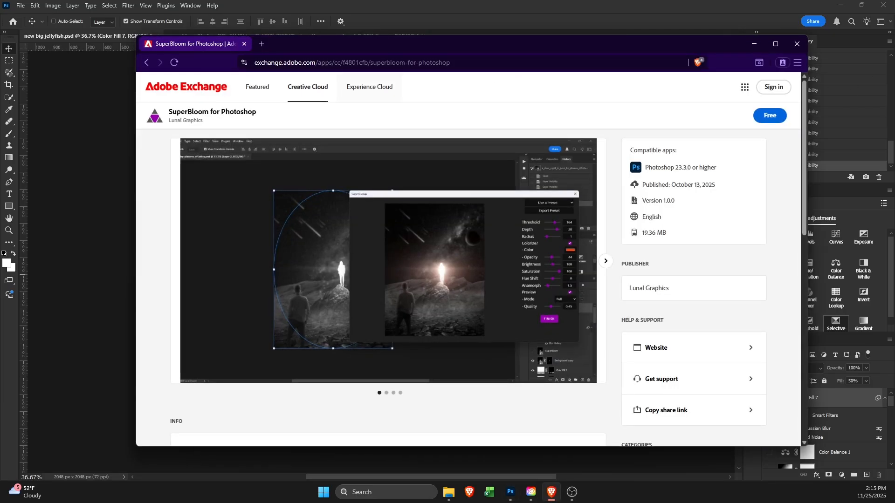
pyautogui.moveTo(371, 53)
pyautogui.mouseDown()
pyautogui.moveTo(385, 47)
pyautogui.moveTo(362, 54)
pyautogui.mouseUp()
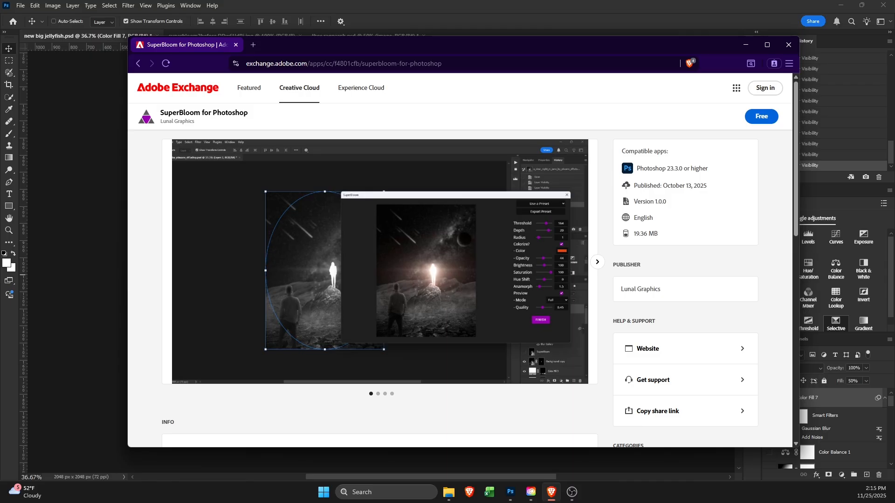
pyautogui.scroll(-2, 570, 181)
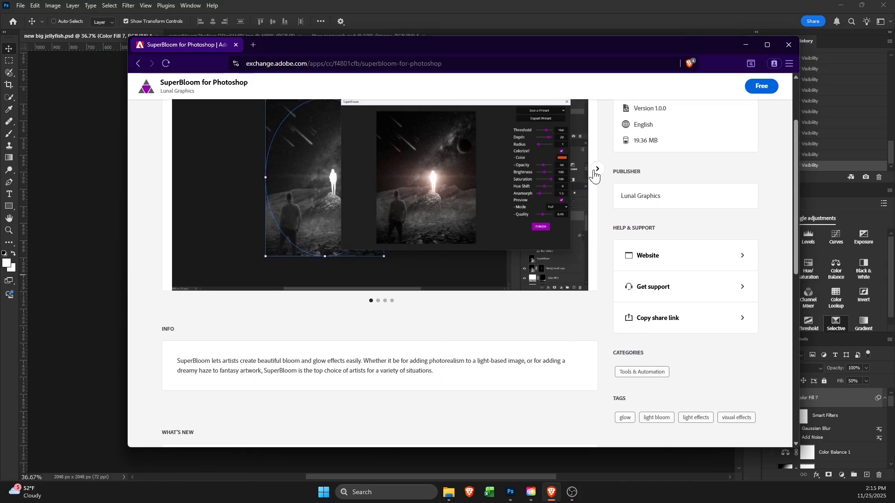
pyautogui.click(594, 176)
pyautogui.scroll(2, 595, 178)
pyautogui.click(597, 262)
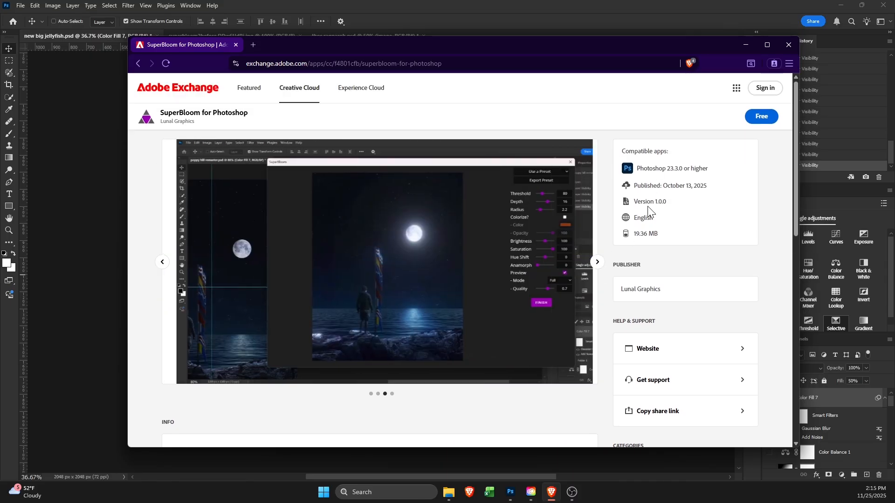
# Step: Get the free SuperBloom plugin through Creative Cloud Desktop and dismiss the notification there
pyautogui.click(767, 117)
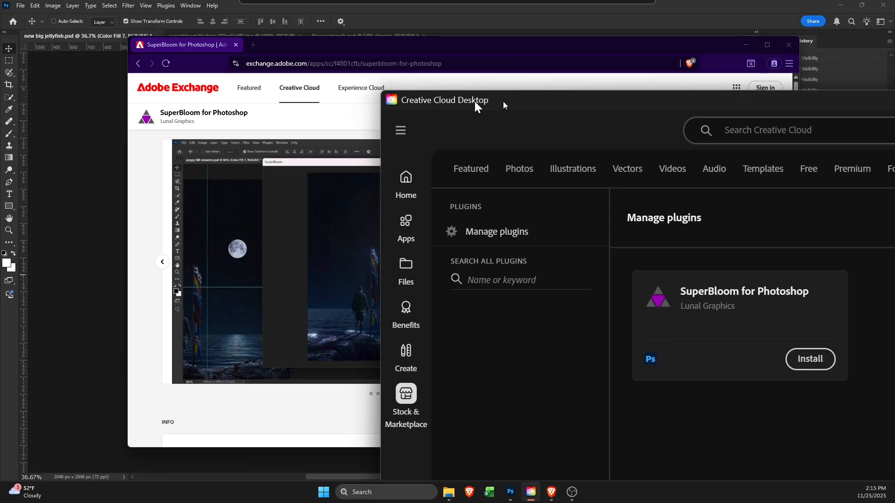
pyautogui.moveTo(502, 102); pyautogui.dragTo(202, 66)
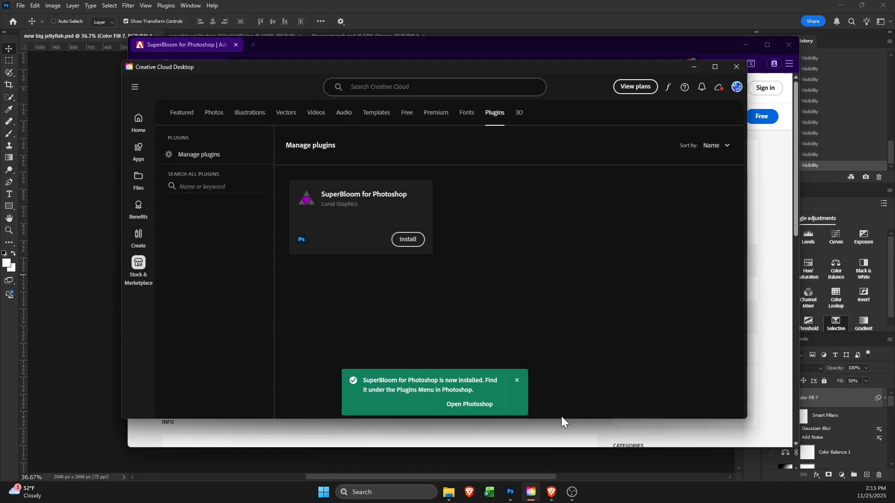
pyautogui.click(518, 381)
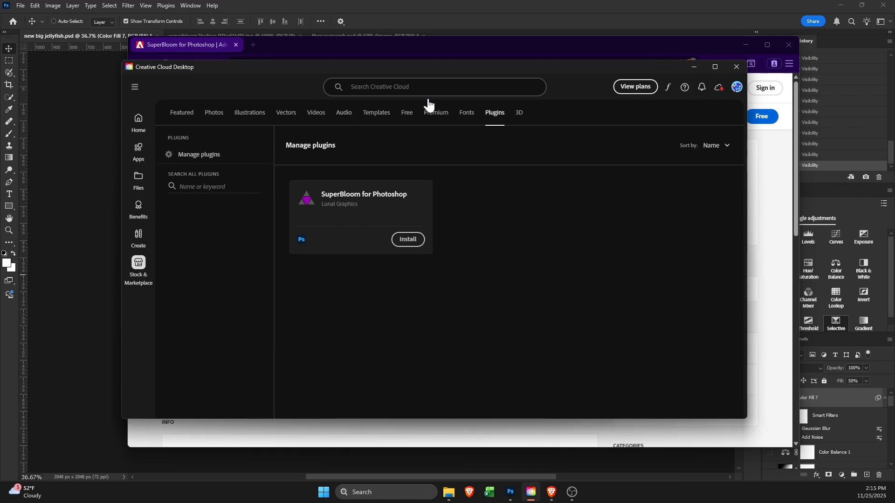
# Step: Search Creative Cloud for "superbloom" and open the SuperBloom for Photoshop plugin from the results
pyautogui.click(384, 87)
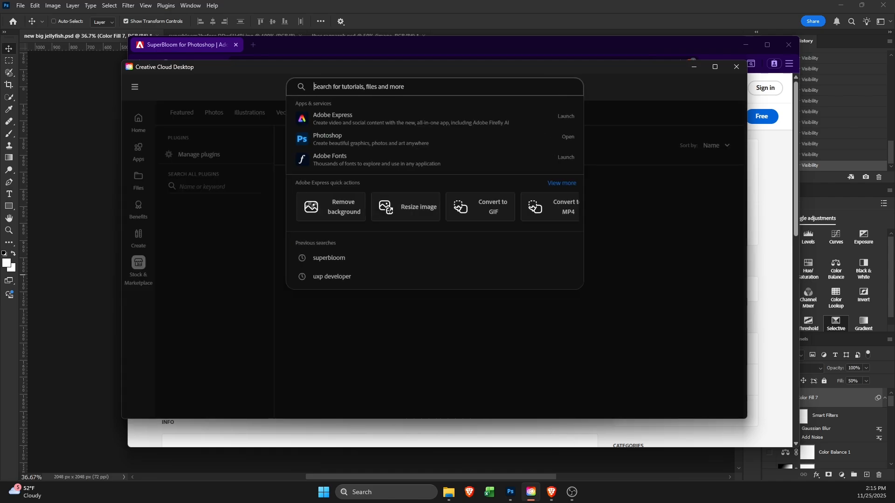
pyautogui.write('sup')
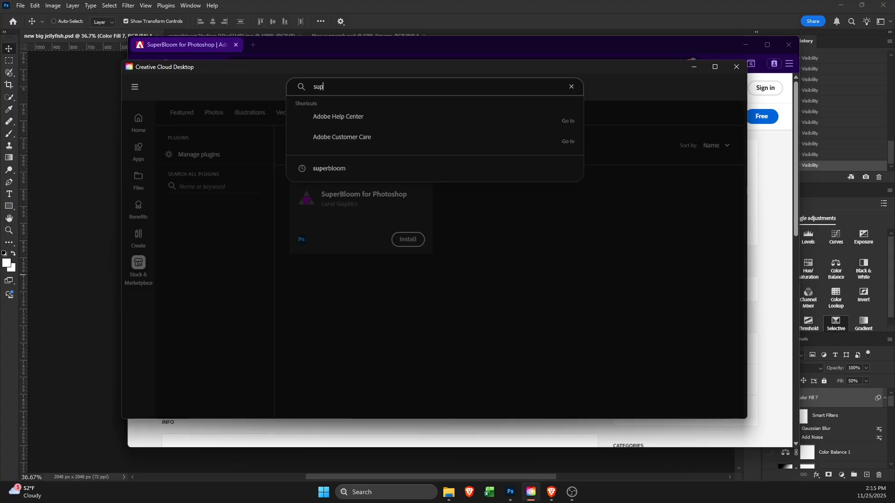
pyautogui.press('Down')
pyautogui.press('Down')
pyautogui.press('Down')
pyautogui.press('Down')
pyautogui.press('Down')
pyautogui.press('Down')
pyautogui.press('Down')
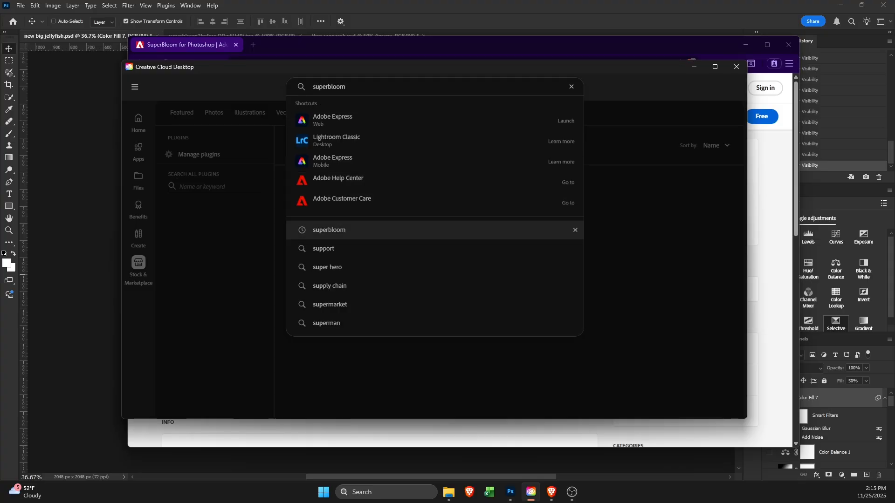
pyautogui.click(393, 234)
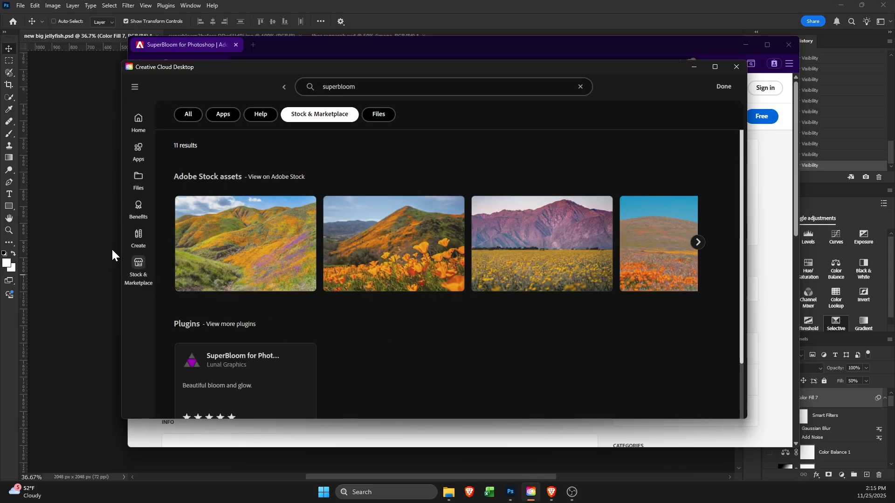
pyautogui.scroll(-2, 296, 244)
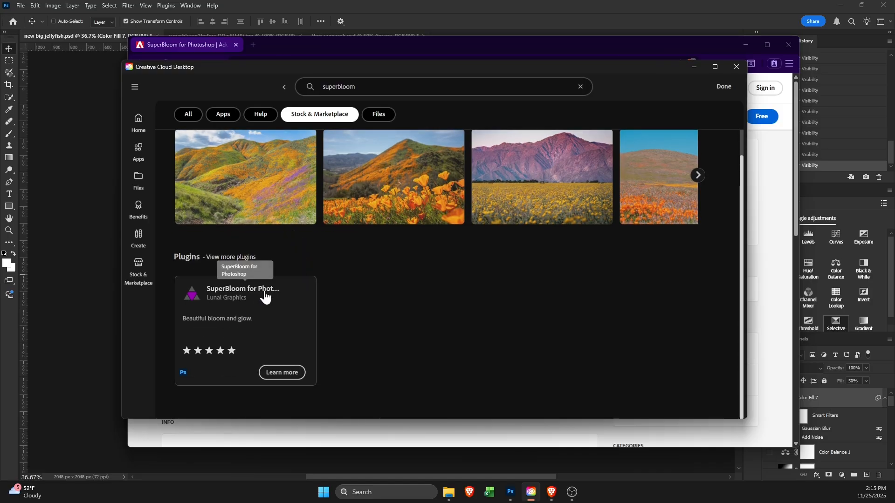
pyautogui.click(265, 293)
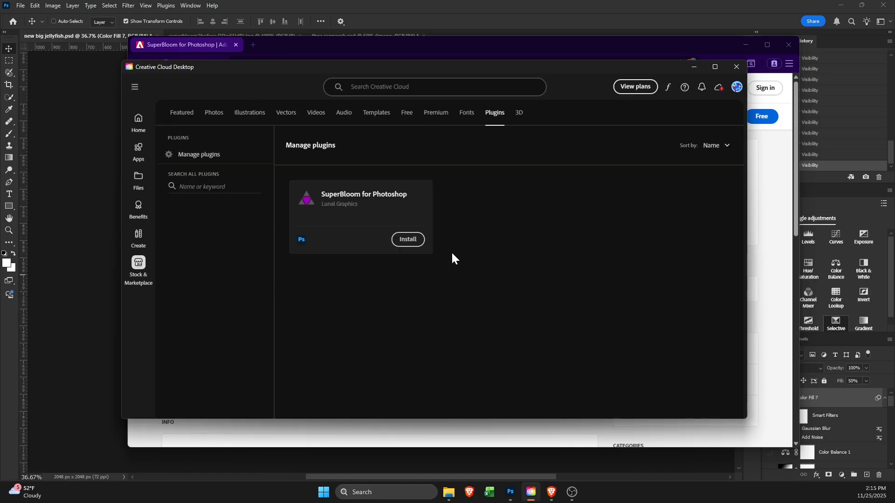
# Step: Install the SuperBloom for Photoshop plugin, accept the third-party developer notice, and return to Photoshop
pyautogui.click(408, 240)
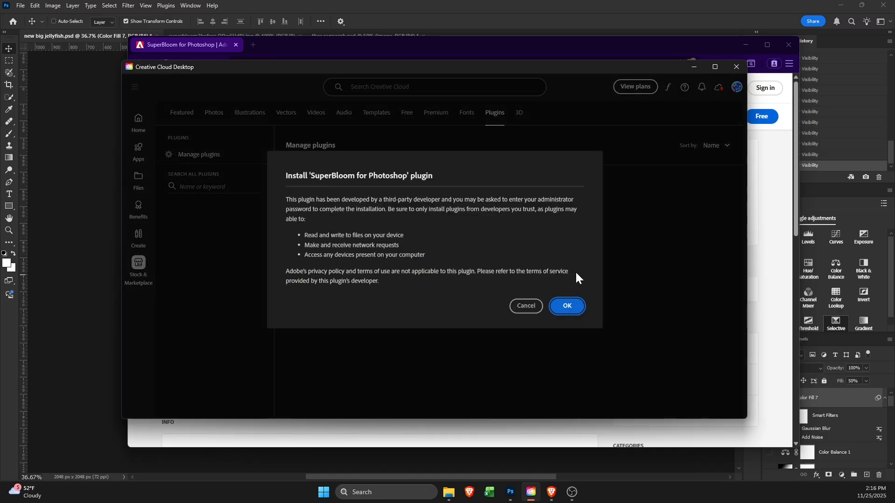
pyautogui.click(575, 316)
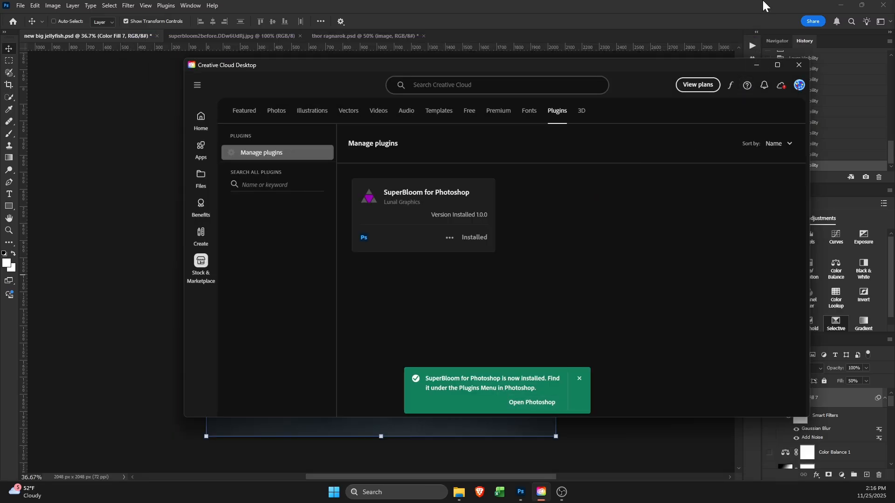
pyautogui.click(747, 39)
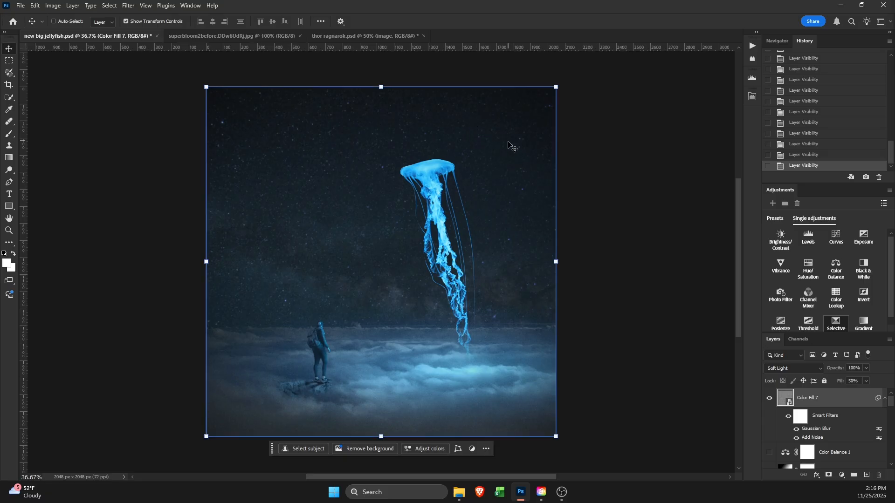
# Step: Place the floating SuperBloom panel beside the jellyfish and show the Plugins panel
pyautogui.moveTo(894, 17); pyautogui.dragTo(543, 122)
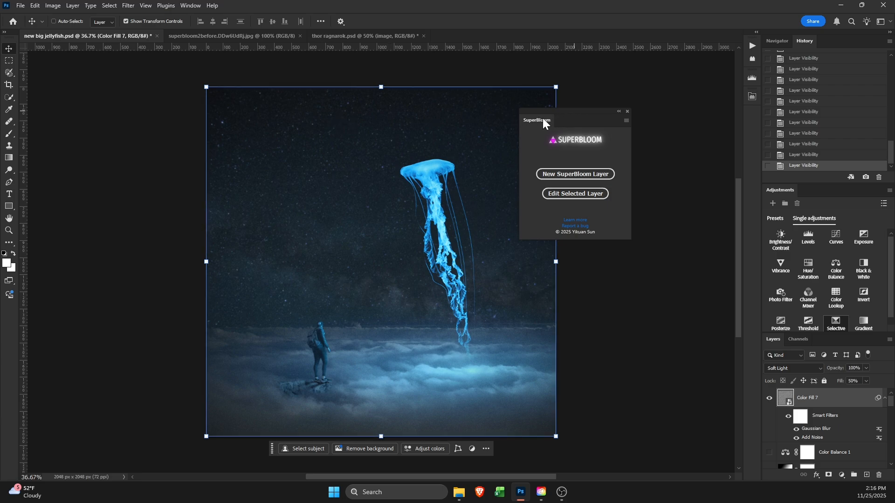
pyautogui.click(183, 6)
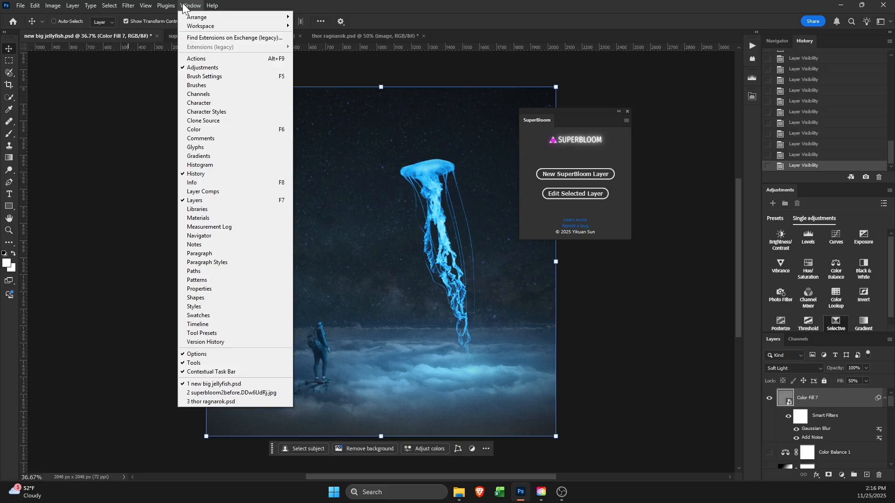
pyautogui.moveTo(172, 3)
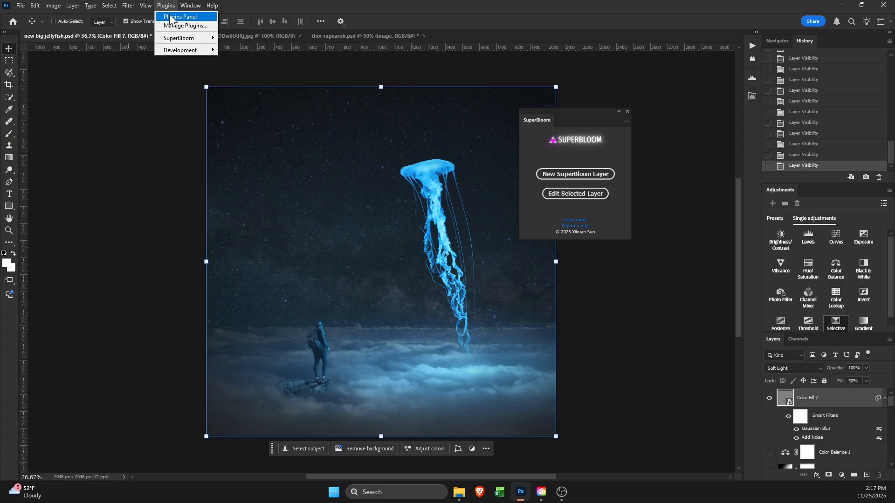
pyautogui.click(170, 16)
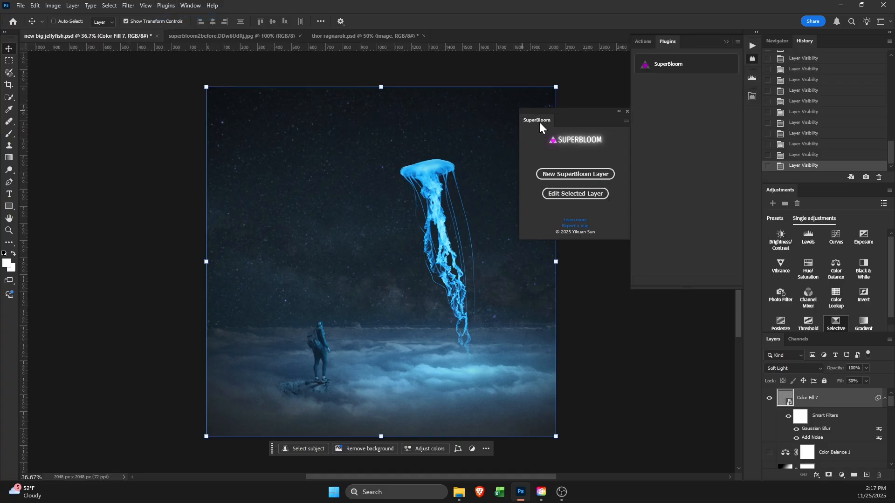
# Step: Dock the SuperBloom panel as an icon in the collapsed panel strip and expand it from there
pyautogui.moveTo(539, 122); pyautogui.dragTo(478, 103)
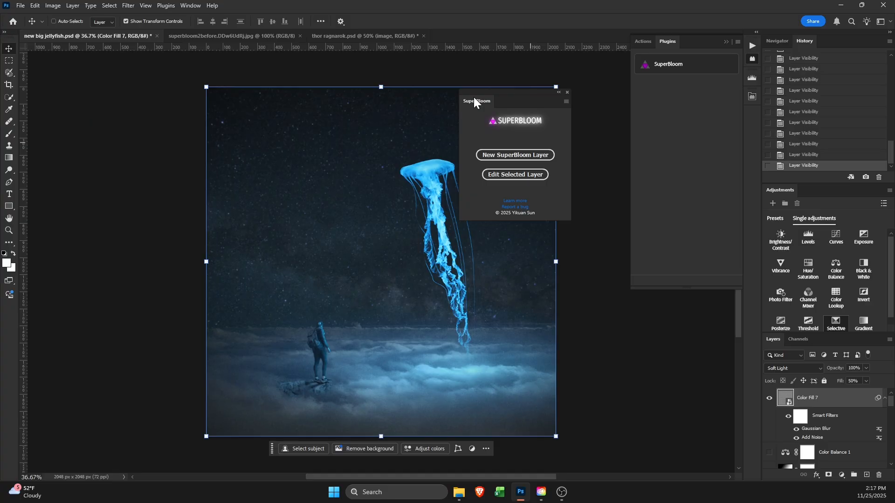
pyautogui.moveTo(475, 102); pyautogui.dragTo(754, 118)
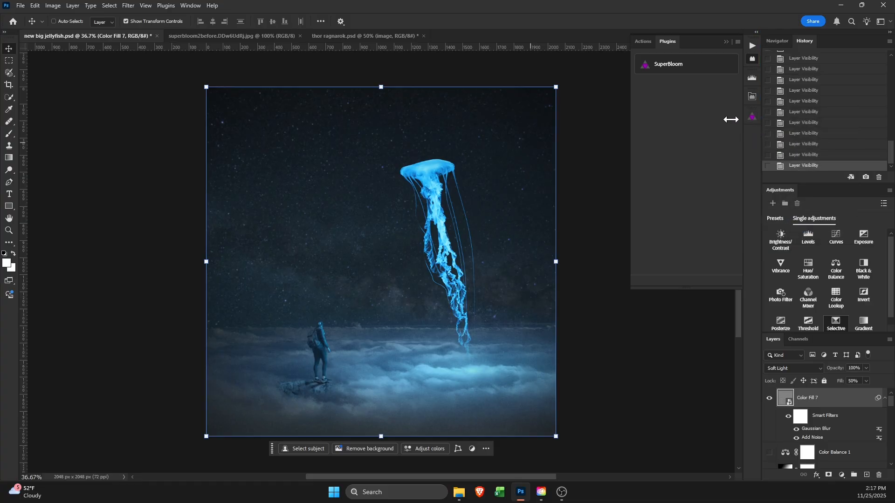
pyautogui.click(749, 117)
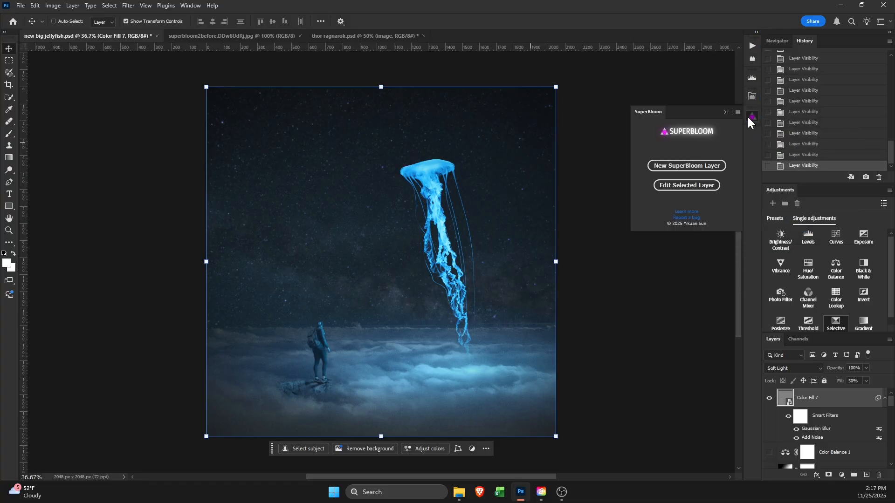
pyautogui.click(748, 117)
pyautogui.click(749, 119)
pyautogui.click(749, 119)
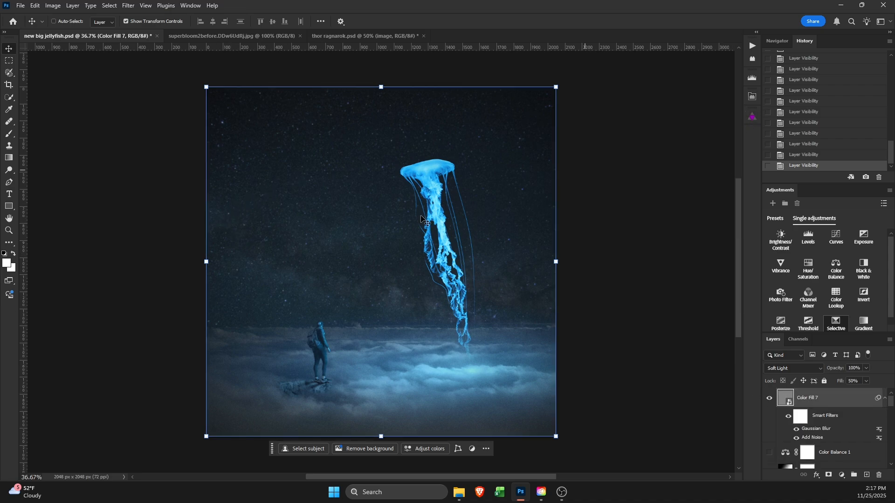
pyautogui.scroll(-1, 394, 230)
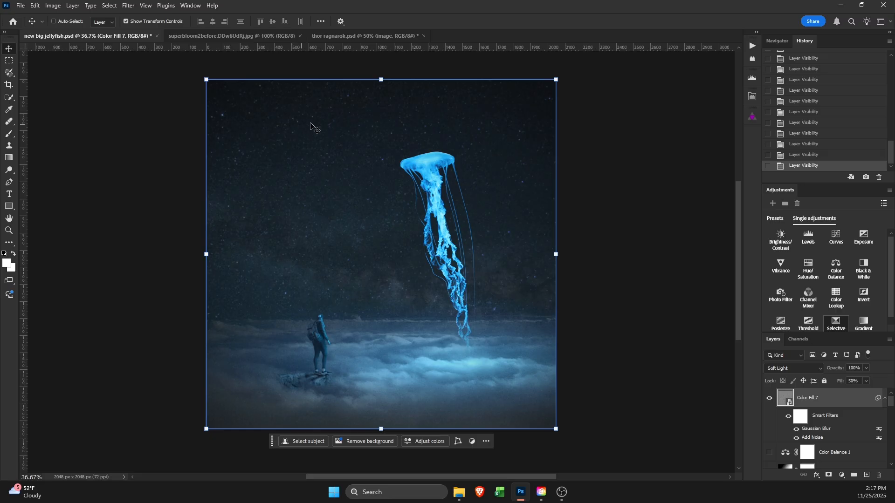
pyautogui.click(753, 116)
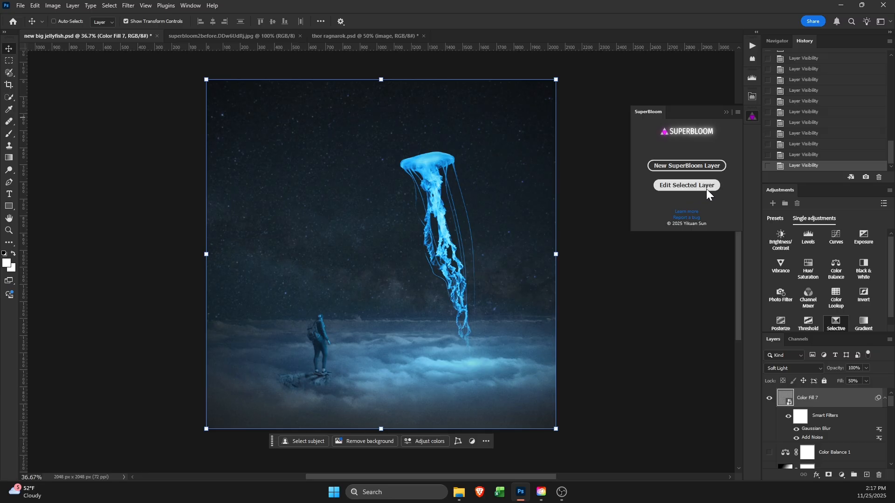
# Step: Start a new SuperBloom layer on the jellyfish composite and move its settings window away from the Layers and History panels
pyautogui.click(668, 166)
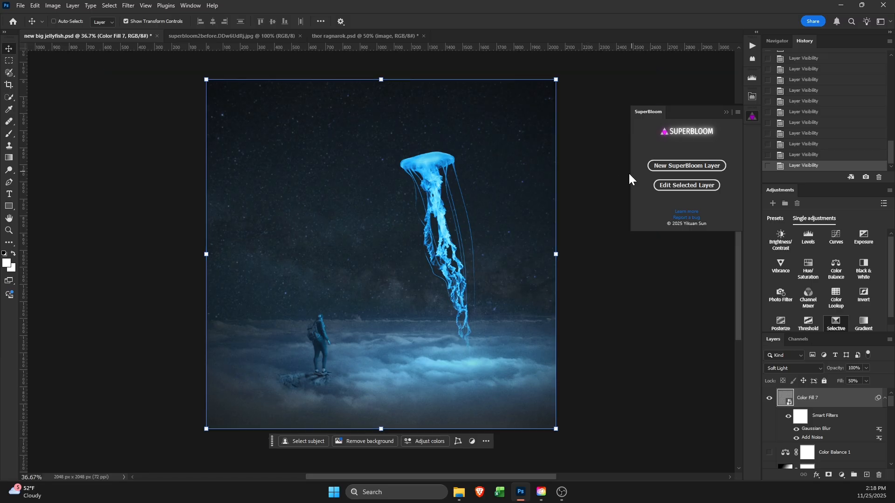
pyautogui.click(674, 166)
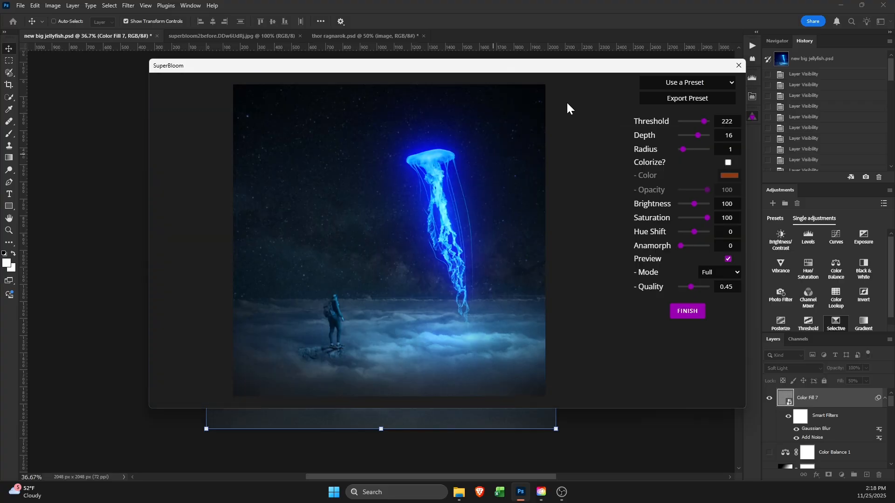
pyautogui.moveTo(546, 66); pyautogui.dragTo(436, 92)
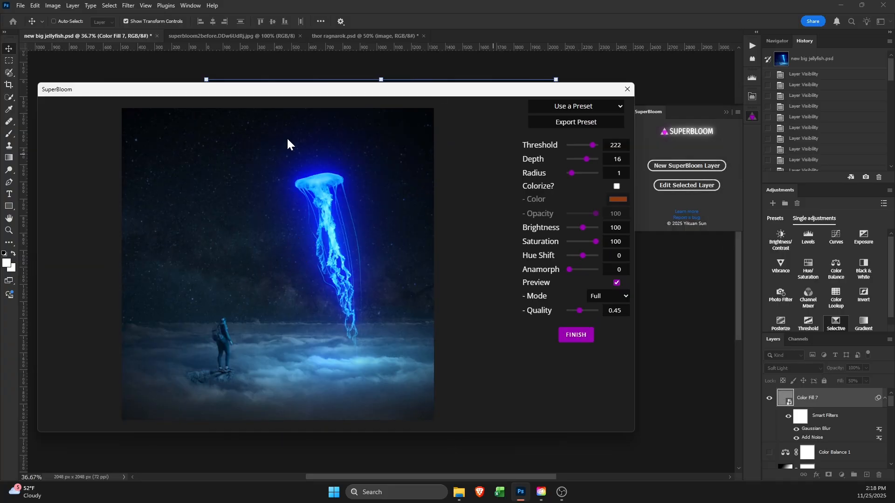
pyautogui.moveTo(326, 92); pyautogui.dragTo(507, 110)
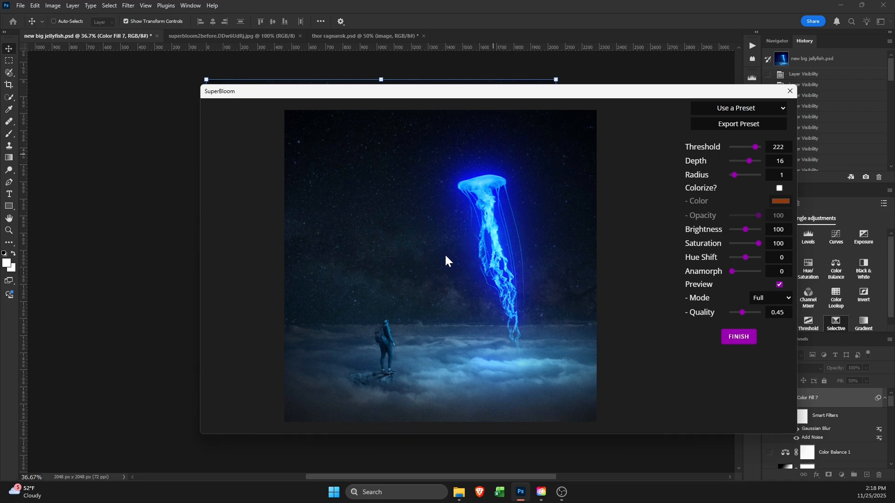
pyautogui.moveTo(662, 93); pyautogui.dragTo(590, 93)
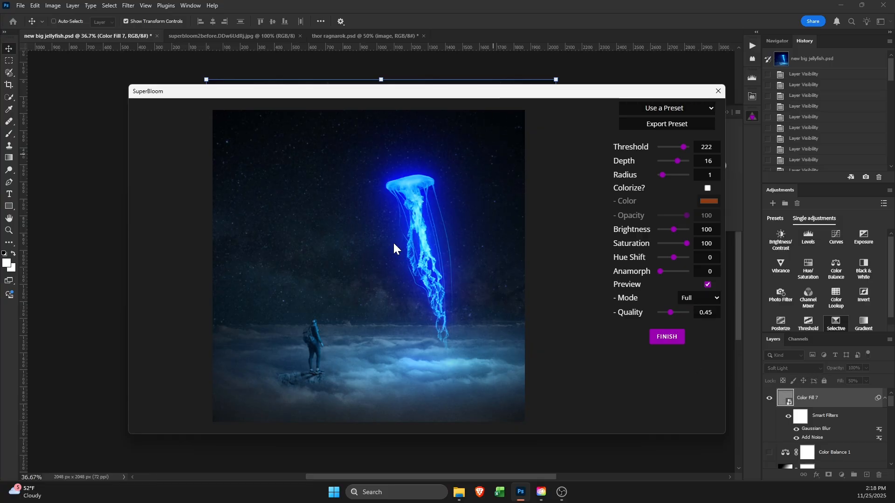
pyautogui.moveTo(605, 99); pyautogui.dragTo(538, 102)
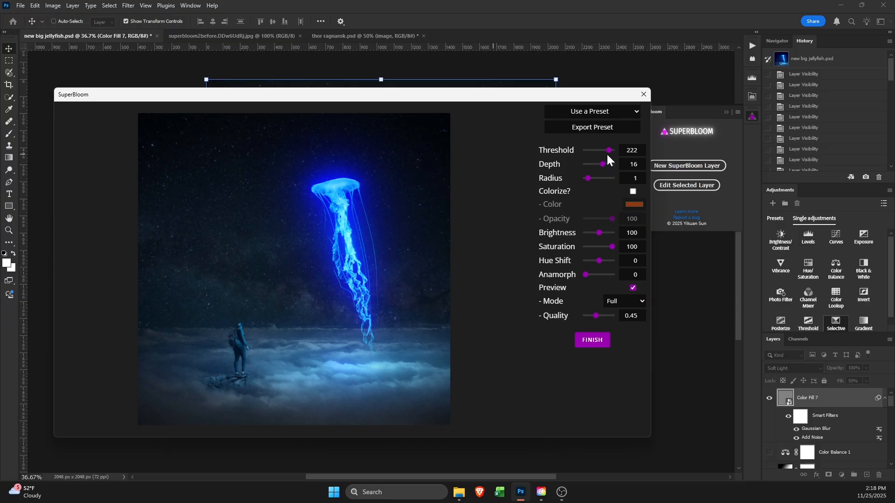
# Step: Set the glow's Threshold to 191, Depth to 13 and Radius to 2.9
pyautogui.moveTo(610, 150); pyautogui.dragTo(605, 150)
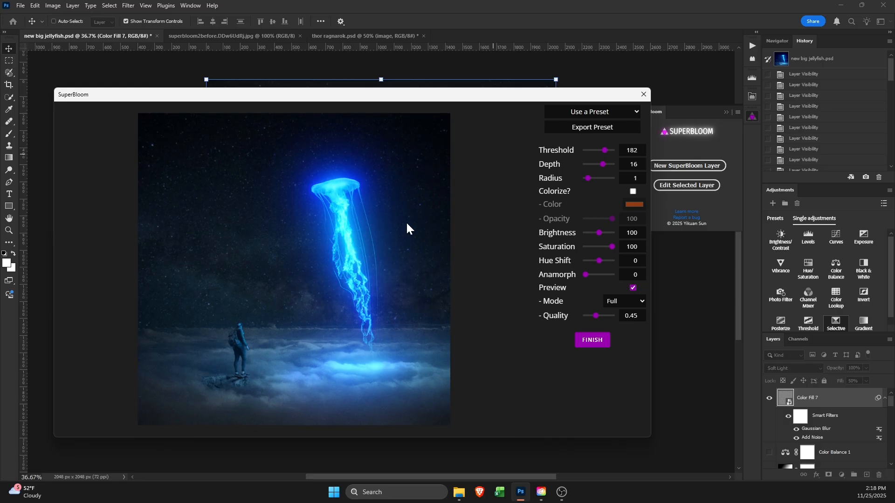
pyautogui.moveTo(604, 150)
pyautogui.mouseDown()
pyautogui.moveTo(584, 155)
pyautogui.moveTo(620, 155)
pyautogui.moveTo(610, 158)
pyautogui.mouseUp()
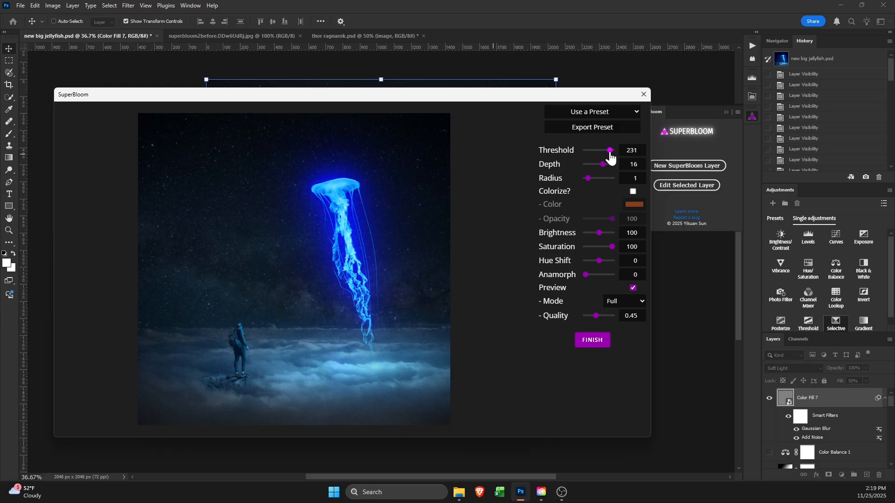
pyautogui.moveTo(610, 158)
pyautogui.mouseDown()
pyautogui.moveTo(586, 161)
pyautogui.moveTo(607, 161)
pyautogui.mouseUp()
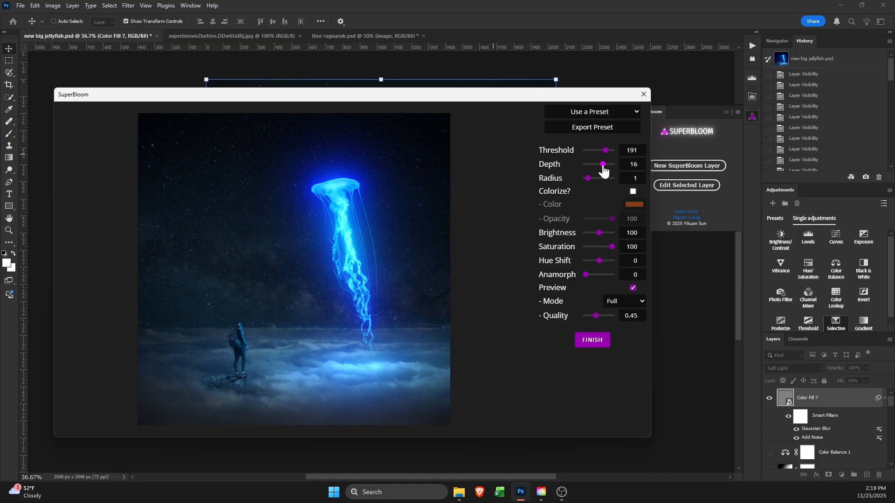
pyautogui.moveTo(603, 166); pyautogui.dragTo(593, 184)
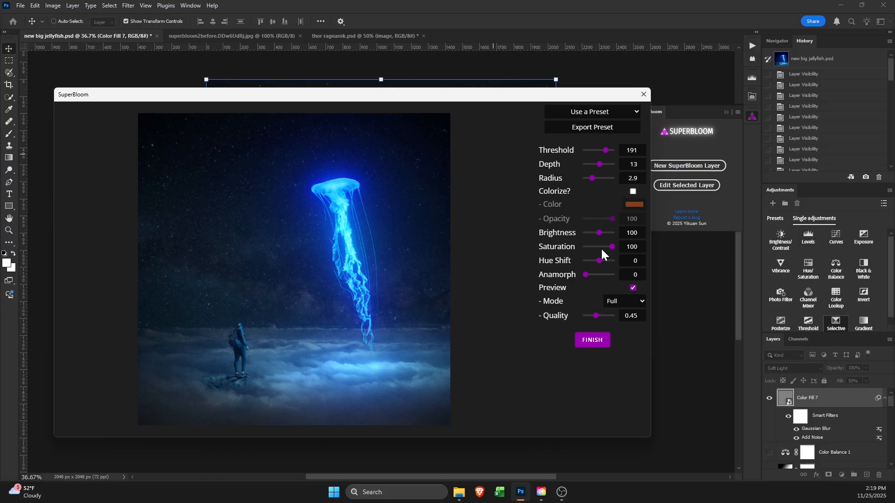
# Step: Try a Hue Shift of 104 on the glow, reset it to 0, and test the Anamorph setting
pyautogui.moveTo(600, 262); pyautogui.dragTo(608, 263)
pyautogui.doubleClick(632, 261)
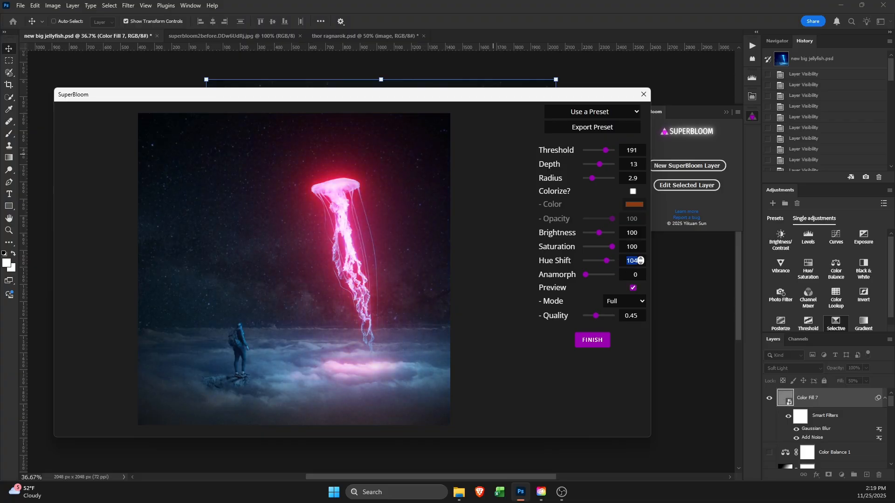
pyautogui.write('0')
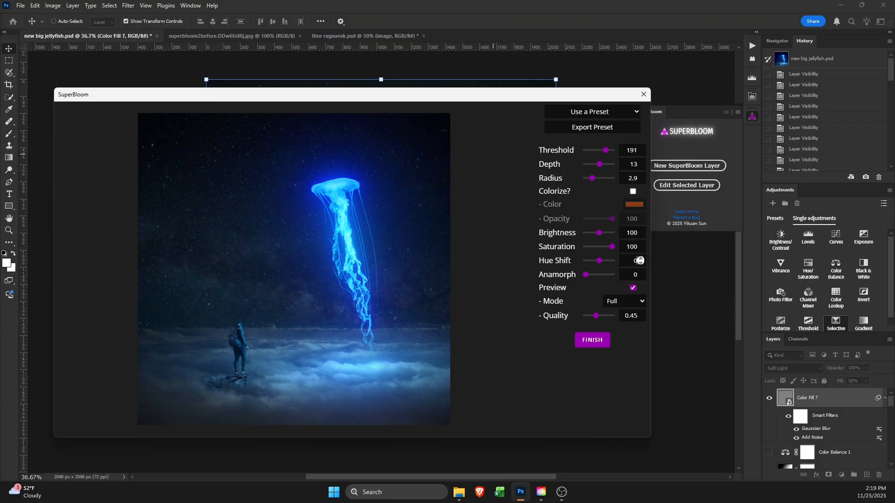
pyautogui.moveTo(586, 275)
pyautogui.mouseDown()
pyautogui.moveTo(608, 284)
pyautogui.moveTo(580, 285)
pyautogui.mouseUp()
# Step: Turn the glow preview off and on repeatedly to compare the jellyfish with and without the effect
pyautogui.click(633, 286)
pyautogui.click(632, 287)
pyautogui.click(634, 289)
pyautogui.click(633, 289)
pyautogui.click(634, 289)
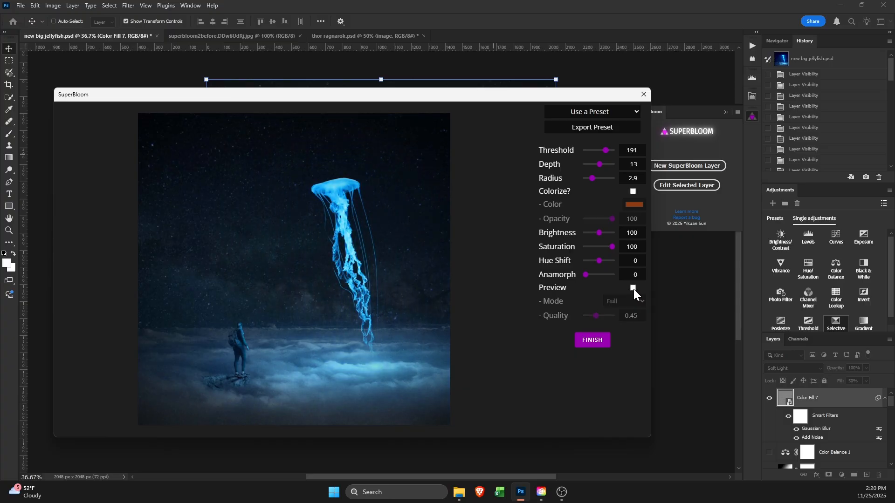
pyautogui.click(633, 289)
# Step: Show the preview in Glow Only mode, try a Threshold of 129, and restore it to 191
pyautogui.click(631, 301)
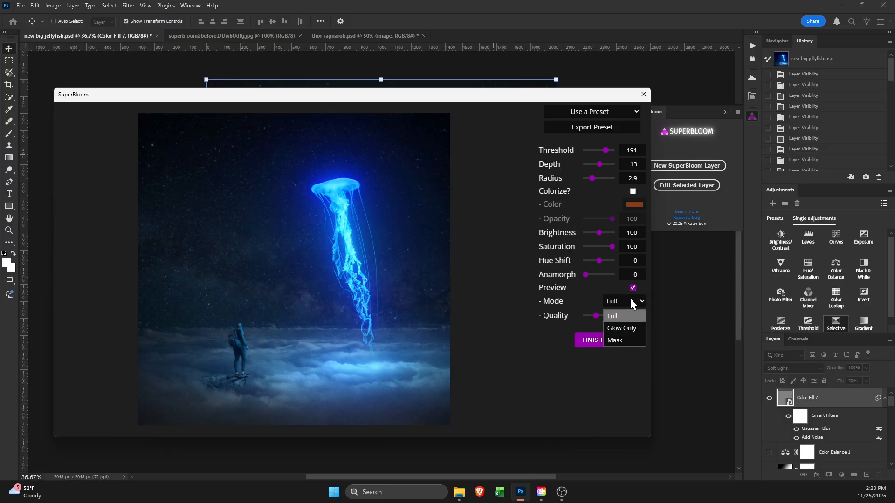
pyautogui.click(618, 327)
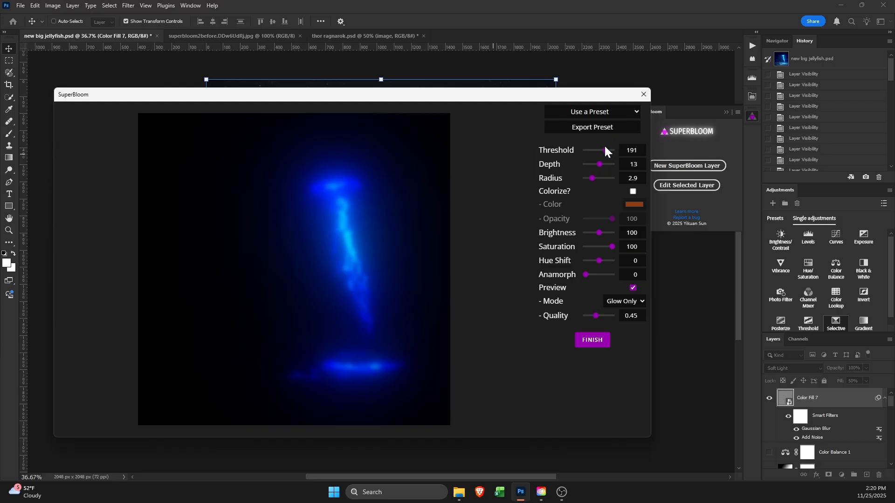
pyautogui.moveTo(605, 150); pyautogui.dragTo(599, 150)
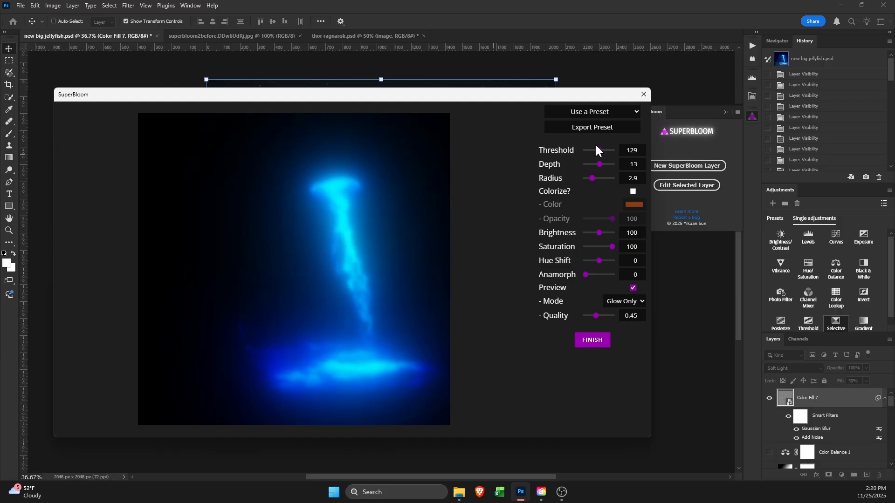
pyautogui.moveTo(599, 151); pyautogui.dragTo(606, 151)
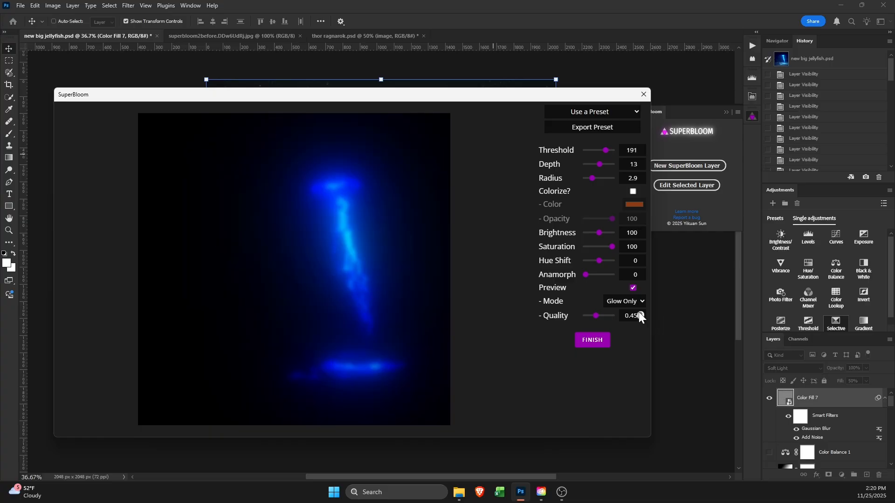
# Step: Switch the preview to Mask mode, lower the Threshold to 129, and return the preview to Full mode
pyautogui.click(635, 303)
pyautogui.click(630, 336)
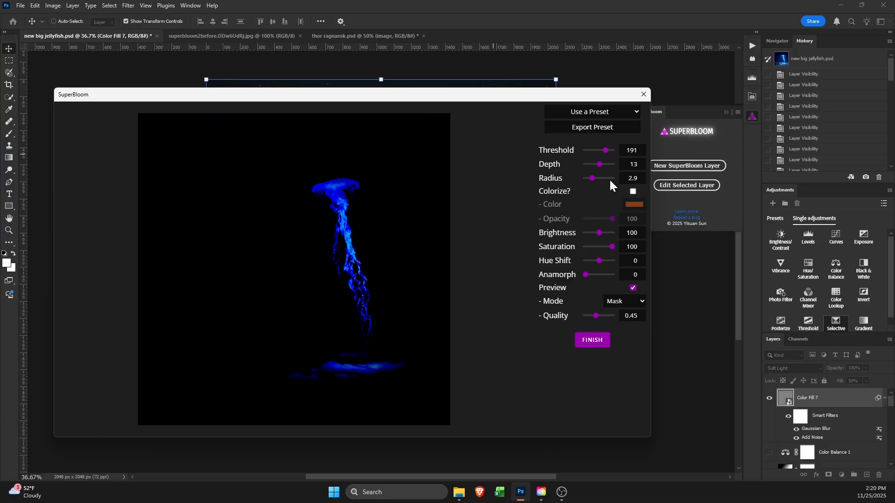
pyautogui.moveTo(606, 151)
pyautogui.mouseDown()
pyautogui.moveTo(583, 158)
pyautogui.moveTo(602, 161)
pyautogui.mouseUp()
pyautogui.click(624, 303)
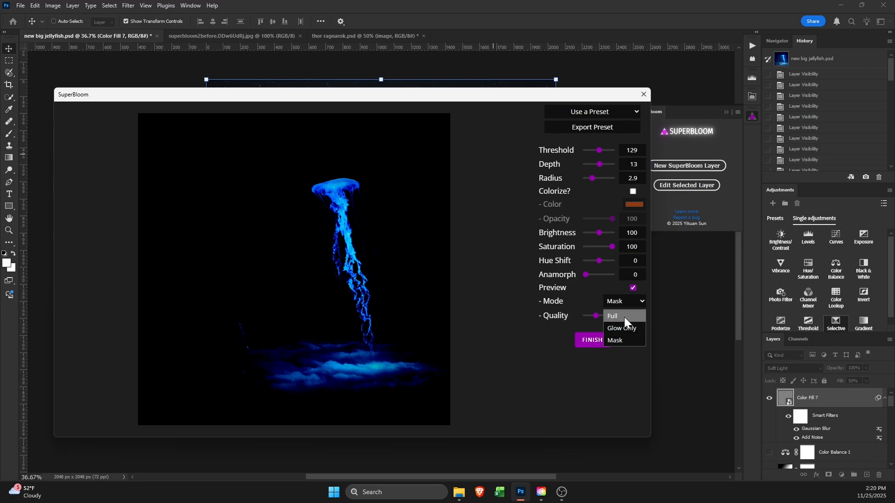
pyautogui.click(625, 317)
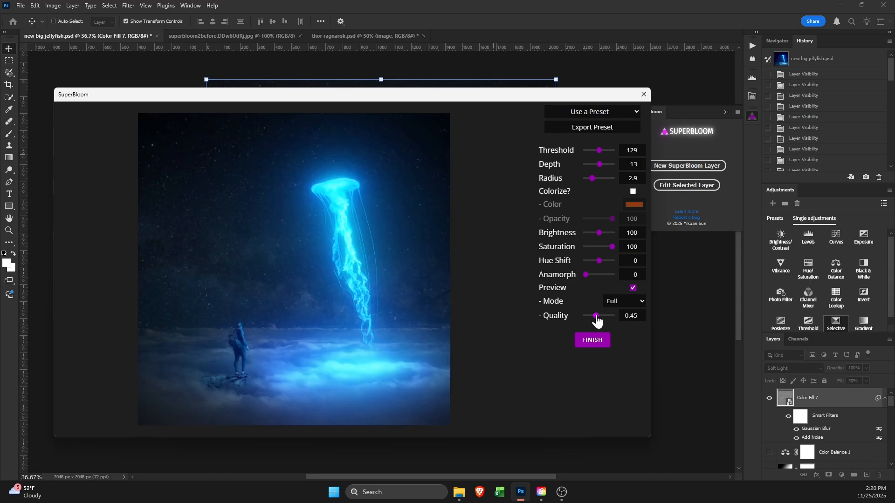
# Step: Set the preview Quality to 0.51 and Threshold to 115, fine-tune Depth and Brightness, and finish the SuperBloom layer
pyautogui.moveTo(596, 317); pyautogui.dragTo(582, 320)
pyautogui.click(598, 317)
pyautogui.moveTo(599, 151); pyautogui.dragTo(598, 151)
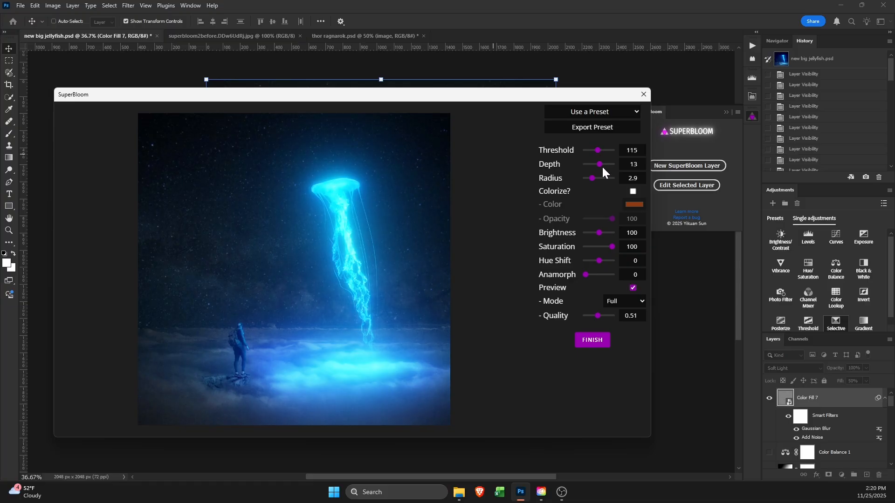
pyautogui.moveTo(601, 167); pyautogui.dragTo(599, 168)
pyautogui.moveTo(605, 236); pyautogui.dragTo(595, 240)
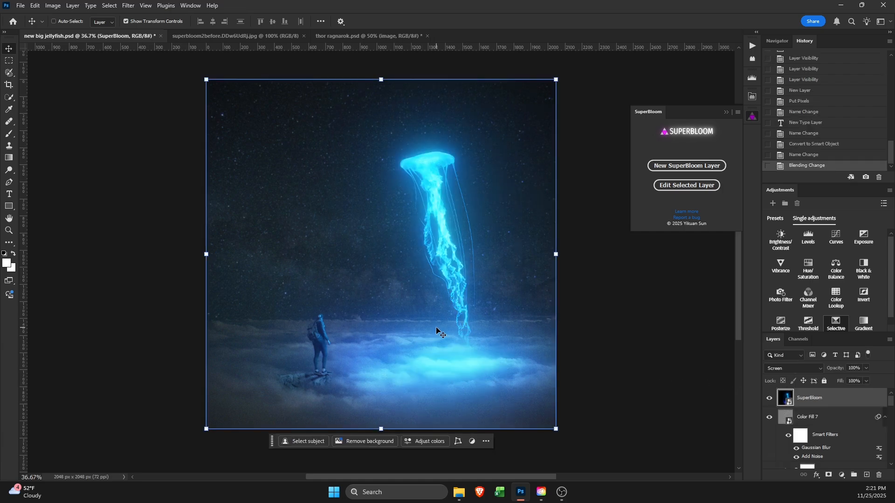
# Step: Compare the image with and without the SuperBloom layer and look through its blend modes, keeping Screen
pyautogui.click(771, 399)
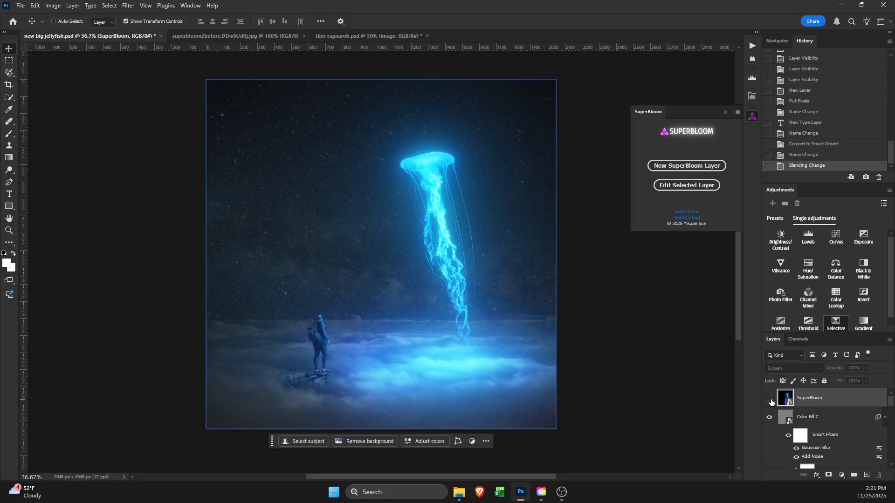
pyautogui.click(770, 398)
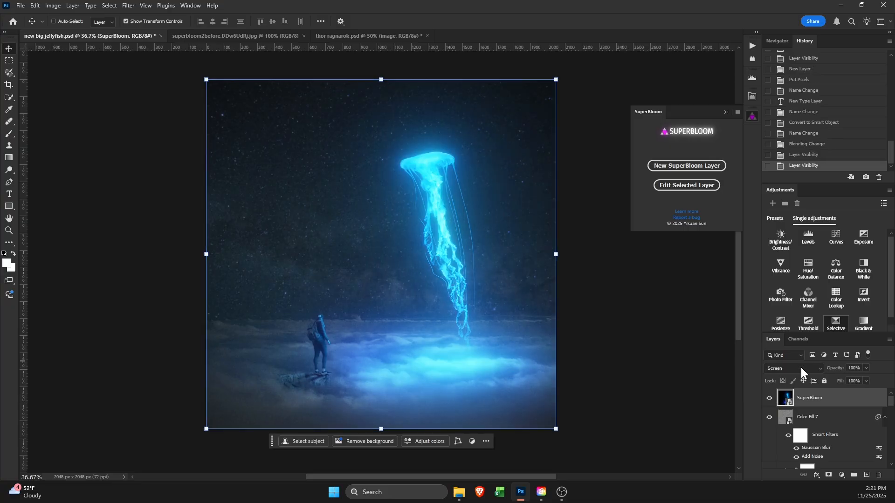
pyautogui.click(801, 367)
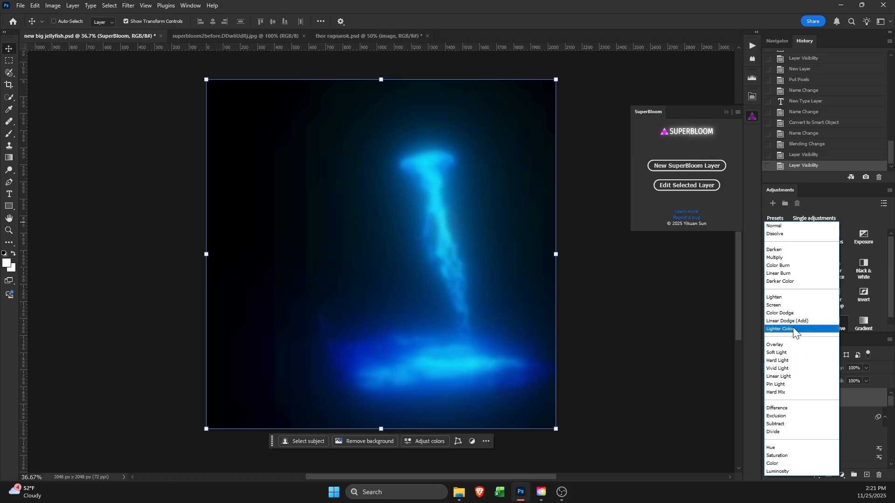
pyautogui.click(785, 304)
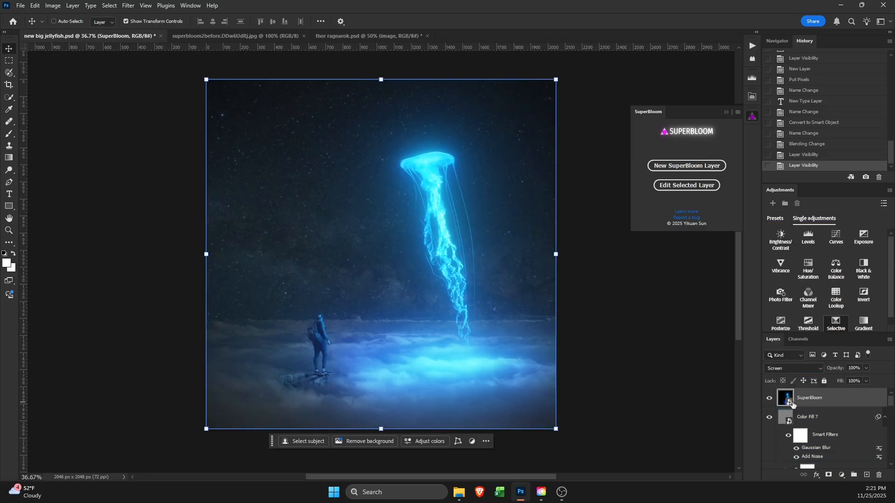
pyautogui.click(770, 399)
pyautogui.click(770, 398)
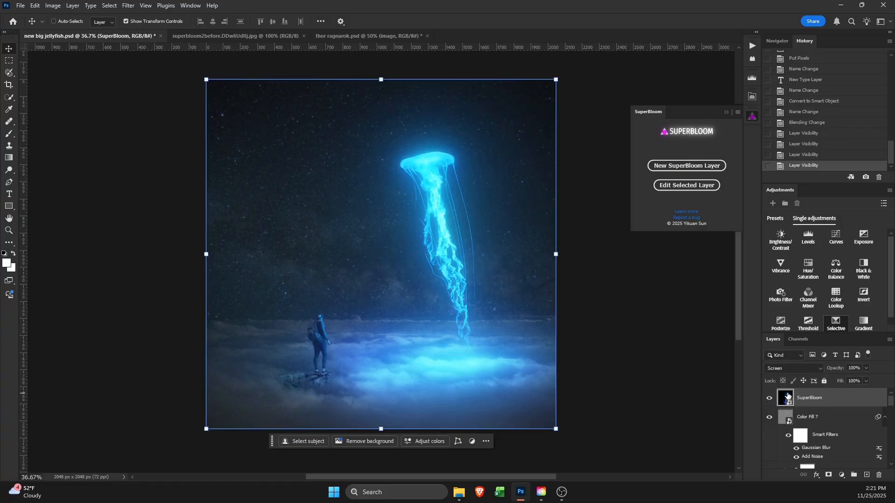
# Step: Add a mask to the SuperBloom layer and draw a linear gradient on it, fading the glow from the lower tentacles down over the clouds
pyautogui.click(829, 476)
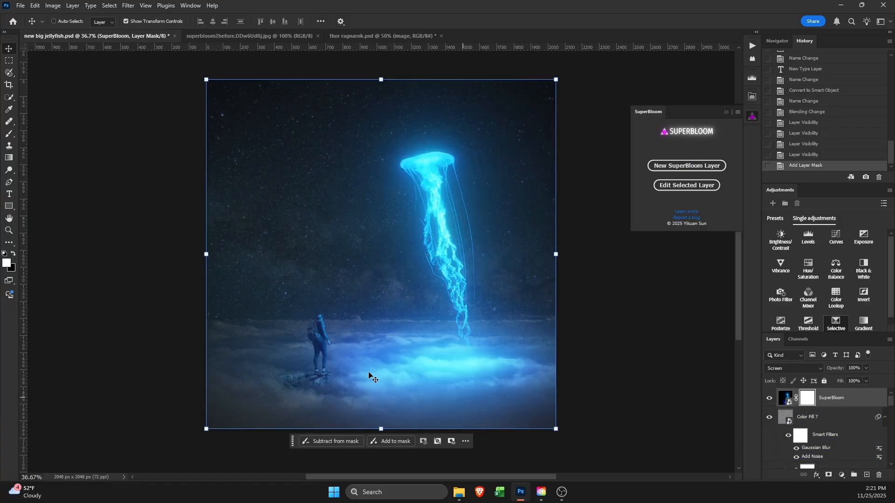
pyautogui.click(8, 159)
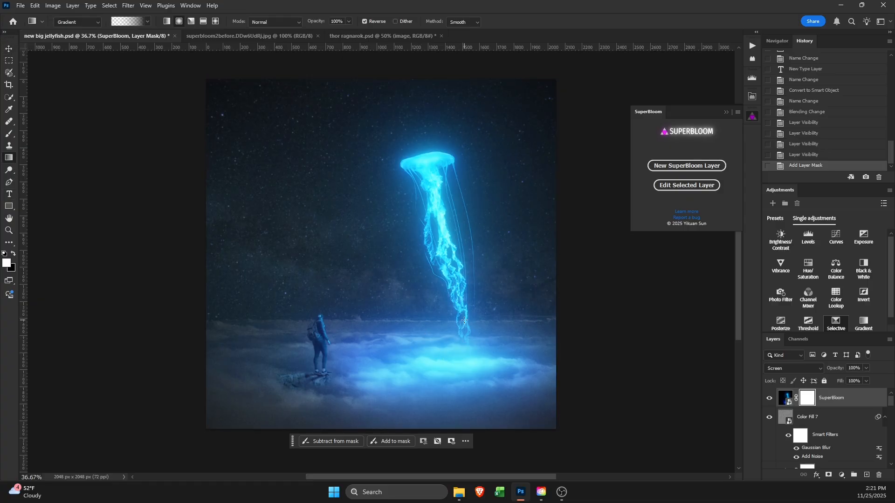
pyautogui.moveTo(465, 317); pyautogui.dragTo(465, 356)
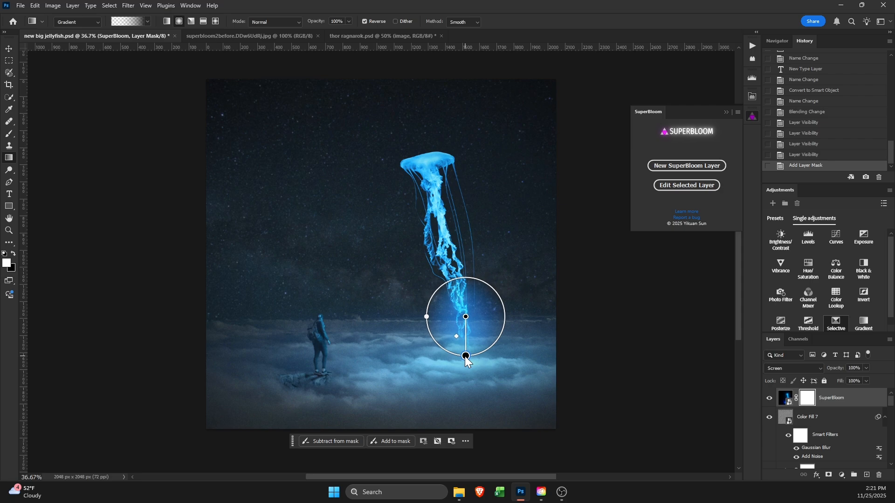
pyautogui.hotkey('ctrl', 'z')
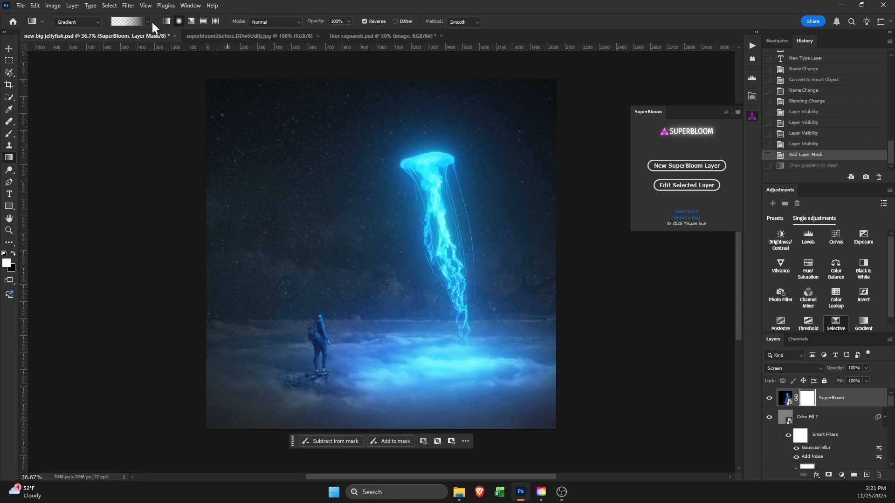
pyautogui.moveTo(463, 317); pyautogui.dragTo(463, 360)
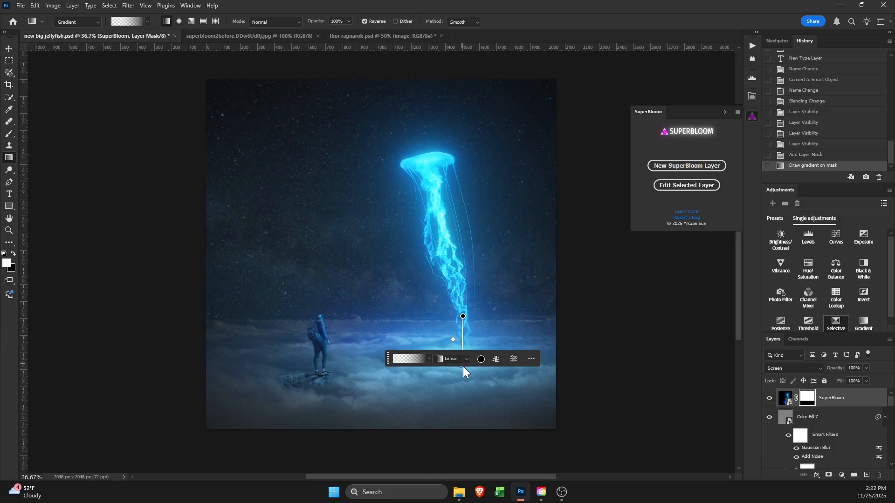
pyautogui.moveTo(463, 317); pyautogui.dragTo(462, 281)
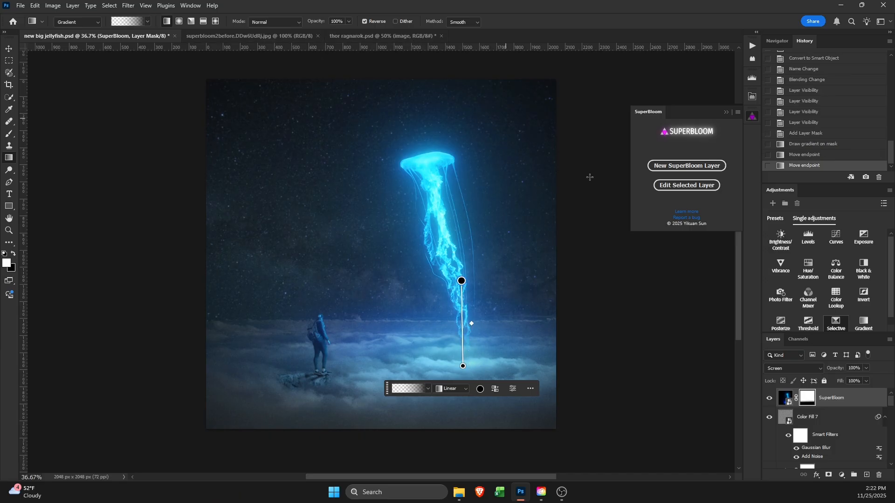
# Step: Select the Color Fill 7 layer to end the gradient edit and compare the image with and without the SuperBloom glow
pyautogui.click(846, 422)
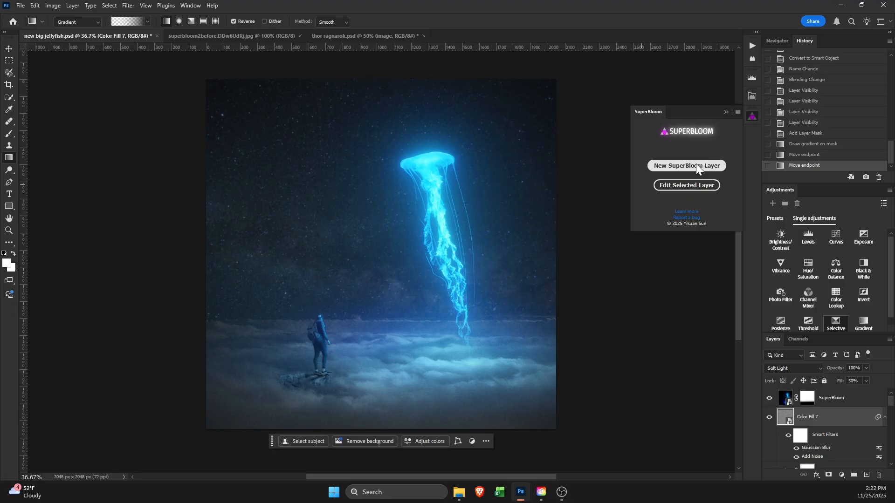
pyautogui.click(769, 399)
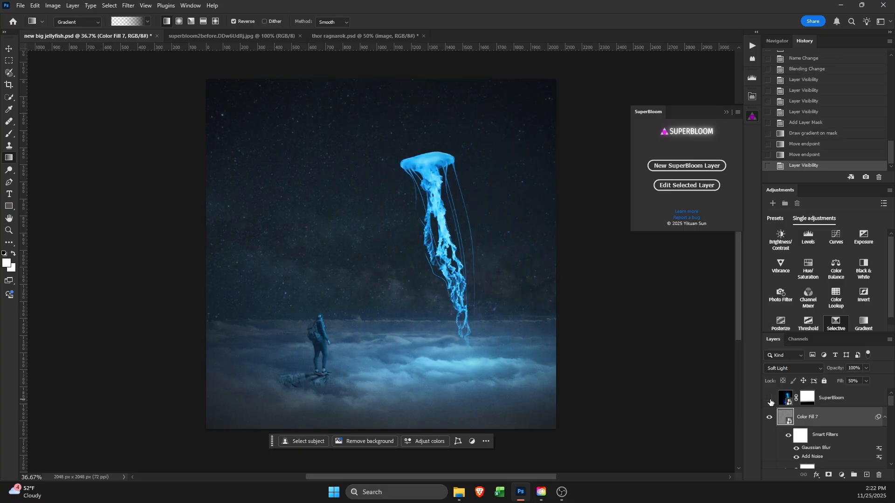
pyautogui.click(769, 399)
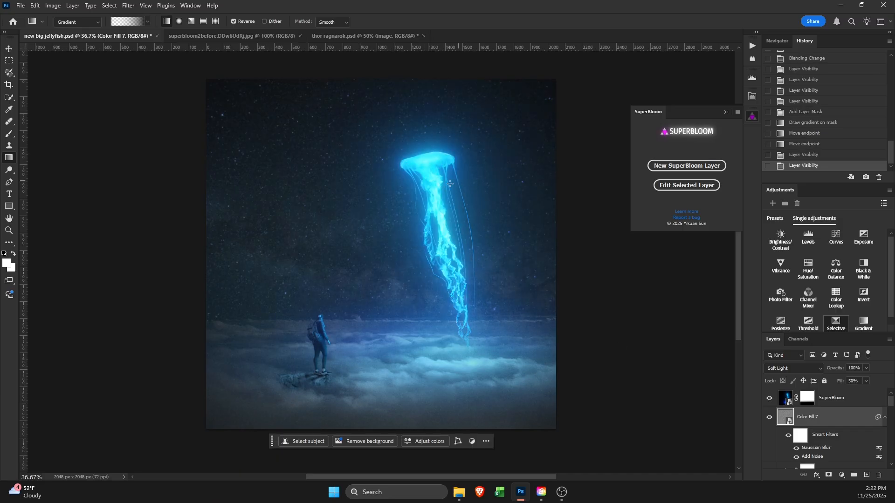
# Step: Hide the masked SuperBloom layer and start a new SuperBloom layer above it
pyautogui.click(770, 399)
pyautogui.click(839, 398)
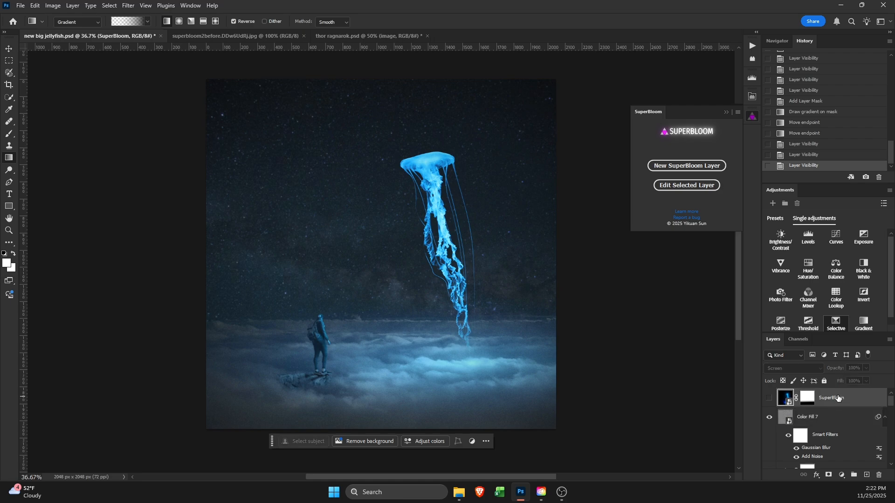
pyautogui.click(714, 163)
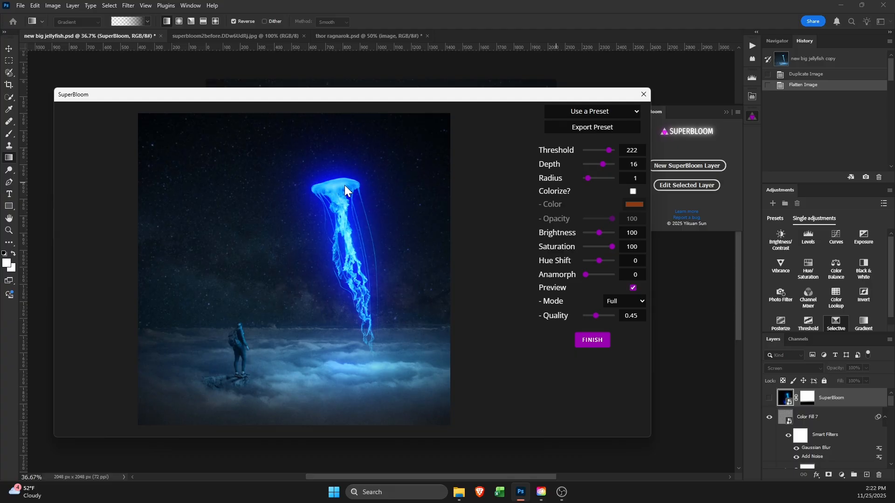
# Step: Switch the SuperBloom preview to Mask mode, lower the Threshold to 213, and return the preview to Full mode
pyautogui.click(606, 299)
pyautogui.click(618, 339)
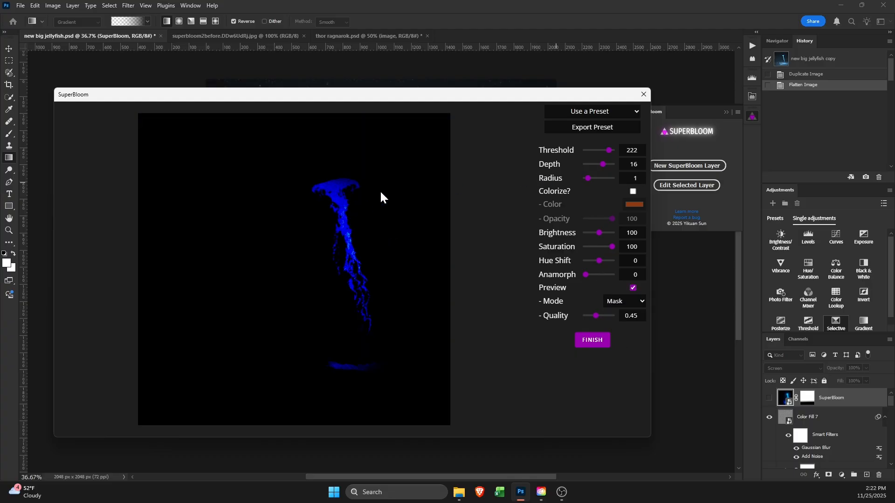
pyautogui.moveTo(608, 154)
pyautogui.mouseDown()
pyautogui.moveTo(617, 149)
pyautogui.moveTo(609, 154)
pyautogui.mouseUp()
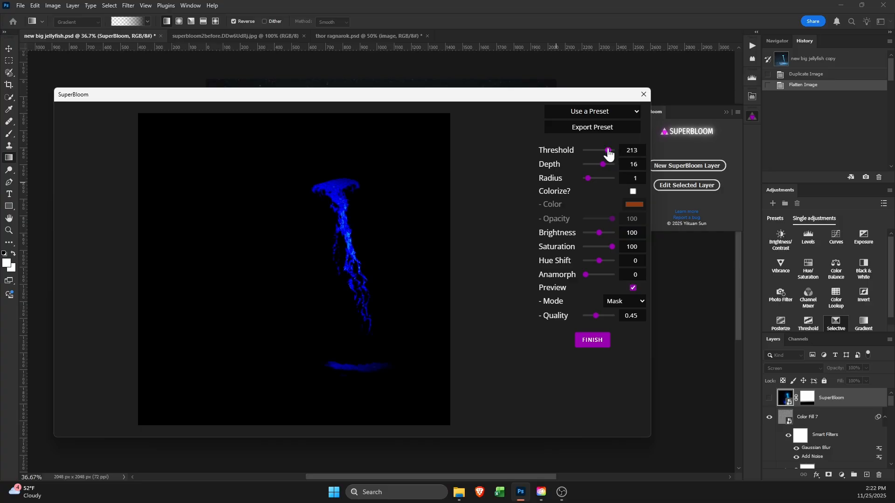
pyautogui.click(632, 298)
pyautogui.click(628, 317)
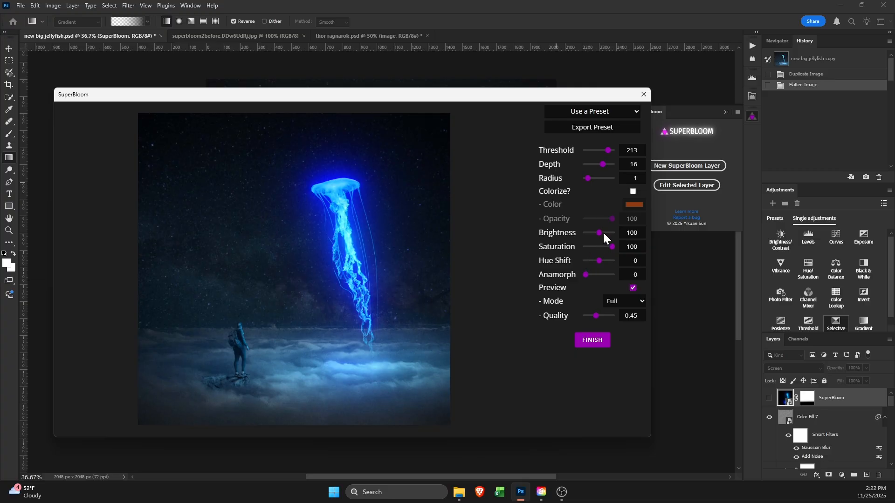
# Step: Set Anamorph to 7, Brightness to 59 and Hue Shift to -10, and finish the second SuperBloom layer
pyautogui.moveTo(586, 275); pyautogui.dragTo(605, 282)
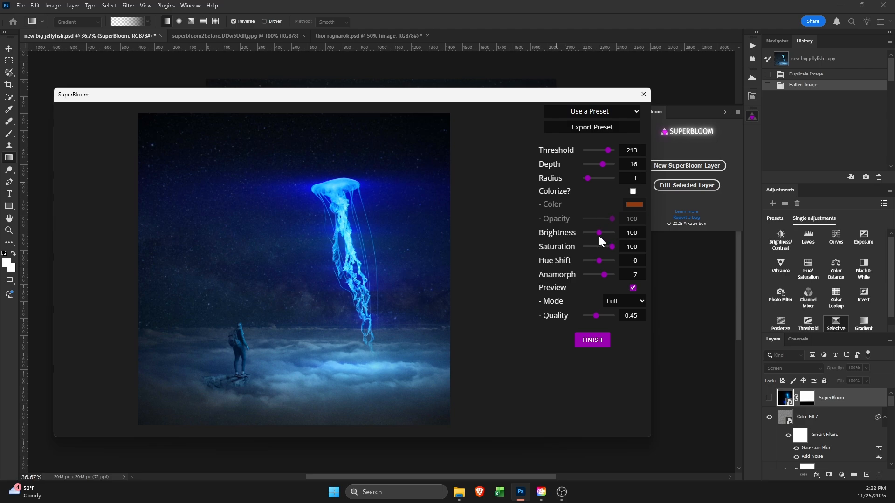
pyautogui.moveTo(599, 239); pyautogui.dragTo(594, 241)
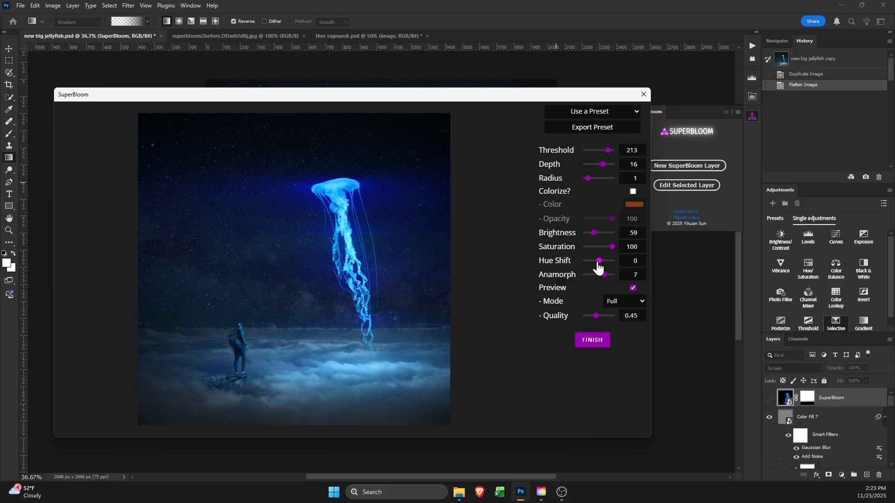
pyautogui.moveTo(596, 262); pyautogui.dragTo(596, 266)
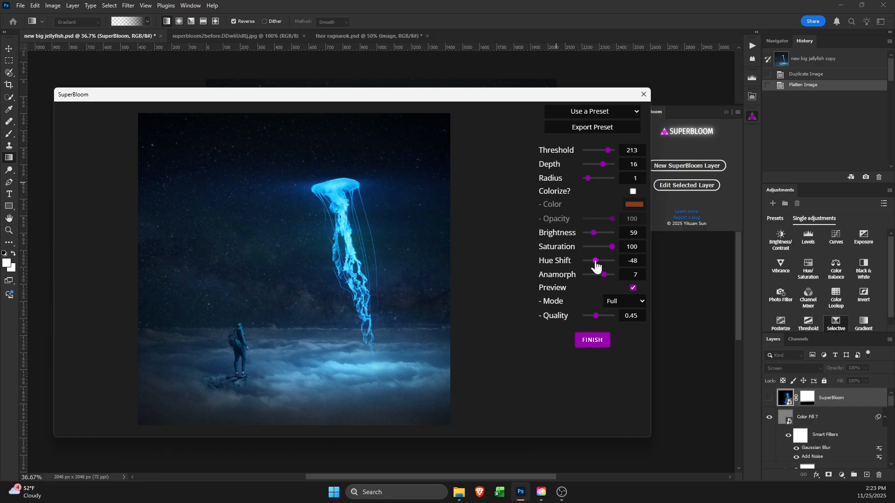
pyautogui.moveTo(596, 267); pyautogui.dragTo(600, 267)
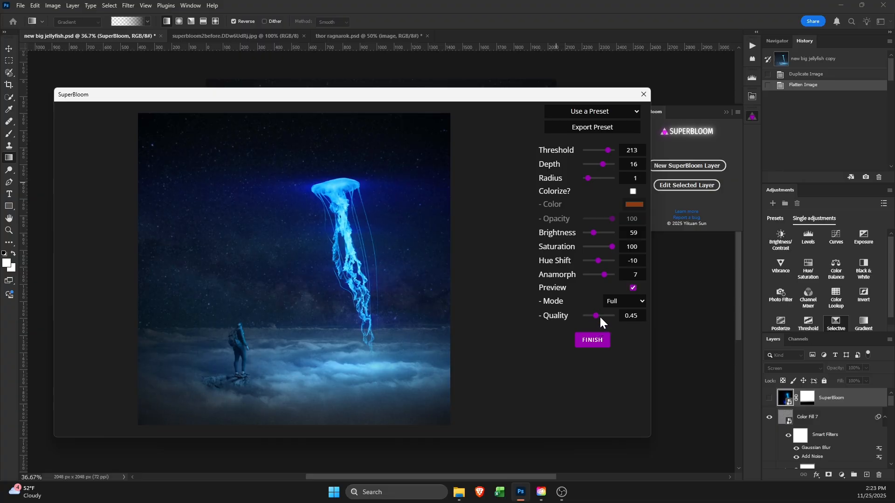
pyautogui.click(591, 343)
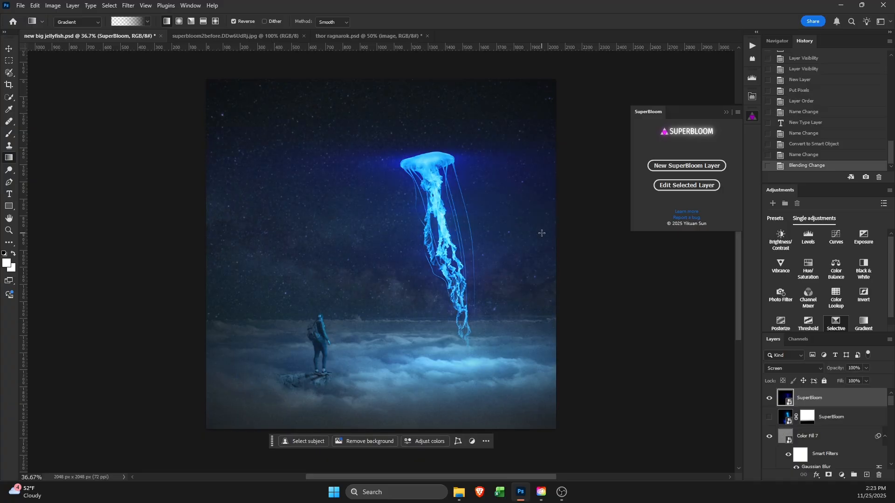
# Step: Show the masked SuperBloom layer again and compare the image with each of the two glow layers hidden and shown
pyautogui.click(771, 418)
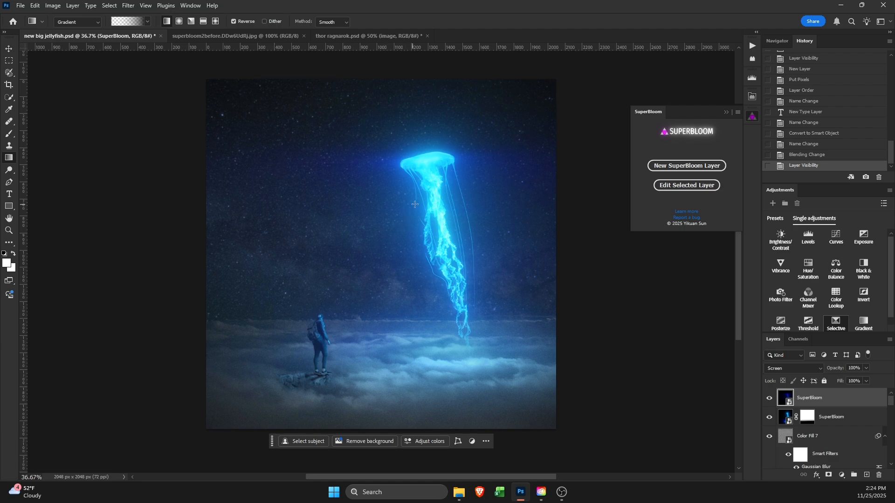
pyautogui.click(770, 399)
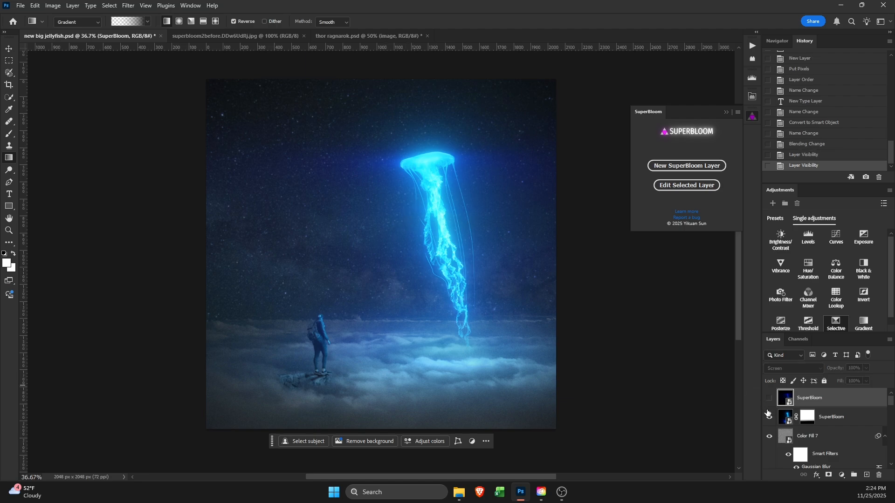
pyautogui.click(770, 417)
pyautogui.click(770, 418)
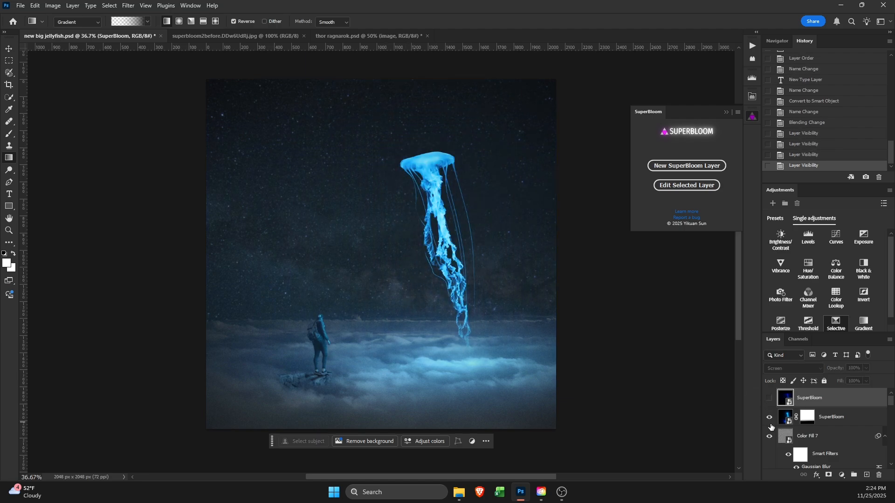
pyautogui.click(770, 399)
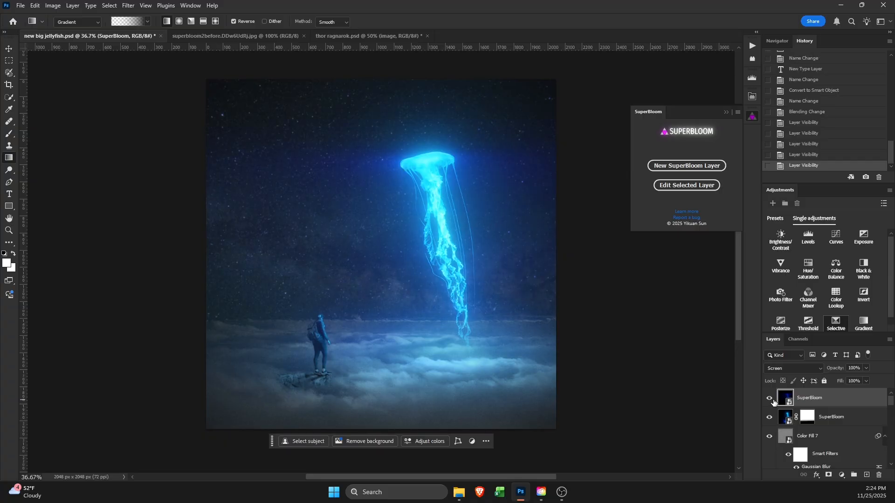
pyautogui.click(772, 400)
pyautogui.click(772, 400)
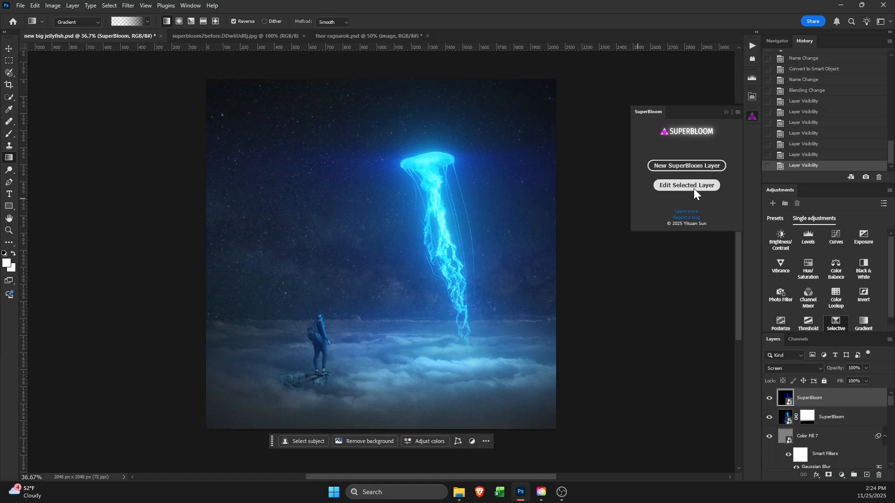
pyautogui.click(769, 399)
pyautogui.click(769, 399)
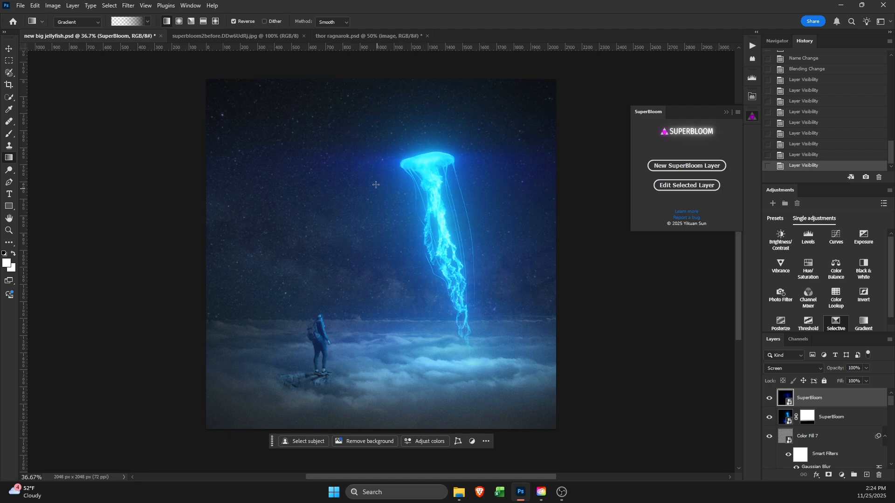
# Step: Hide the masked SuperBloom layer and edit the anamorphic glow layer, setting its Threshold to 182 and Hue Shift to -30
pyautogui.click(771, 418)
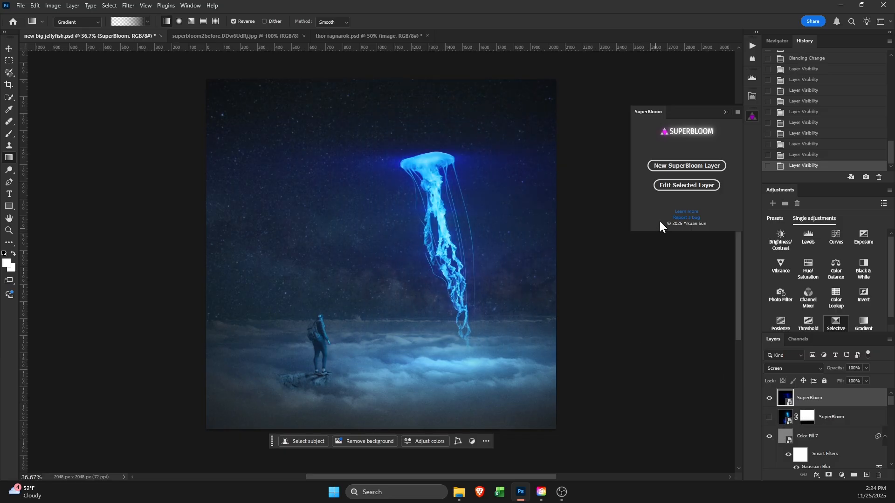
pyautogui.click(687, 185)
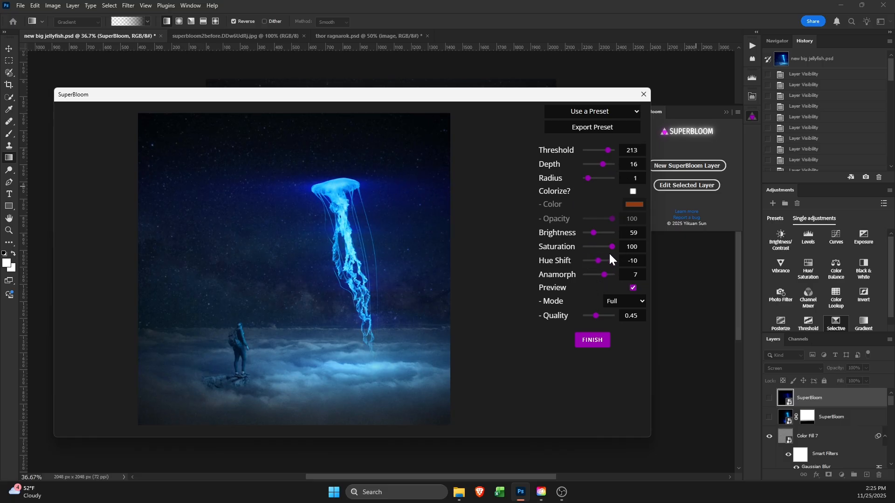
pyautogui.moveTo(596, 266); pyautogui.dragTo(597, 267)
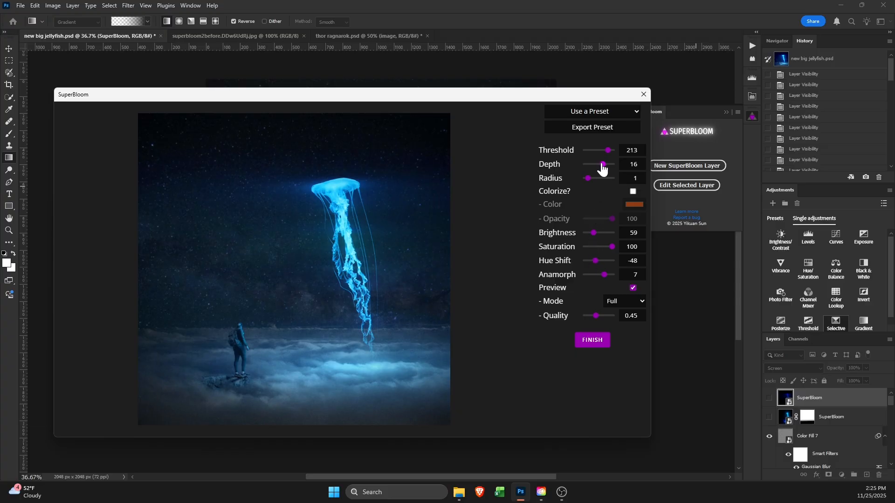
pyautogui.moveTo(609, 150); pyautogui.dragTo(606, 150)
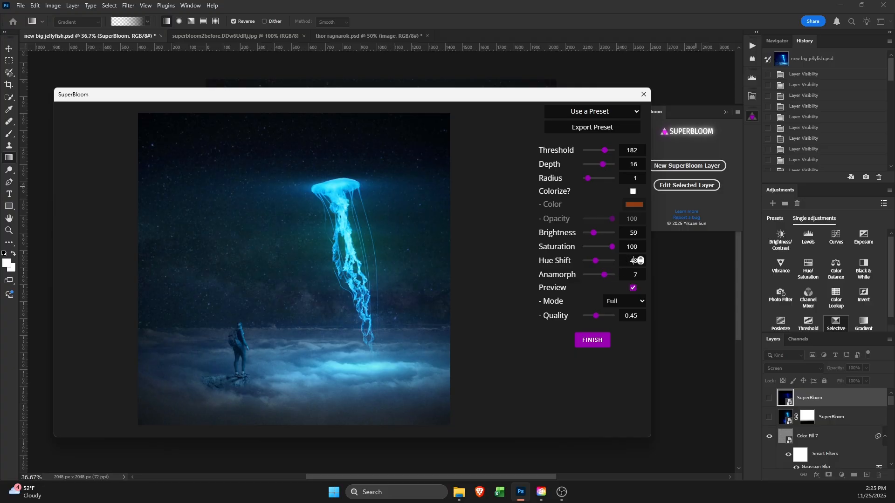
pyautogui.moveTo(638, 261); pyautogui.dragTo(634, 261)
pyautogui.write('0')
pyautogui.press('Left')
pyautogui.hotkey('shift', 'Left')
pyautogui.write('3')
# Step: Preview the glow in Glow Only mode, return to Full mode, and finish the edited SuperBloom layer
pyautogui.click(615, 302)
pyautogui.click(617, 323)
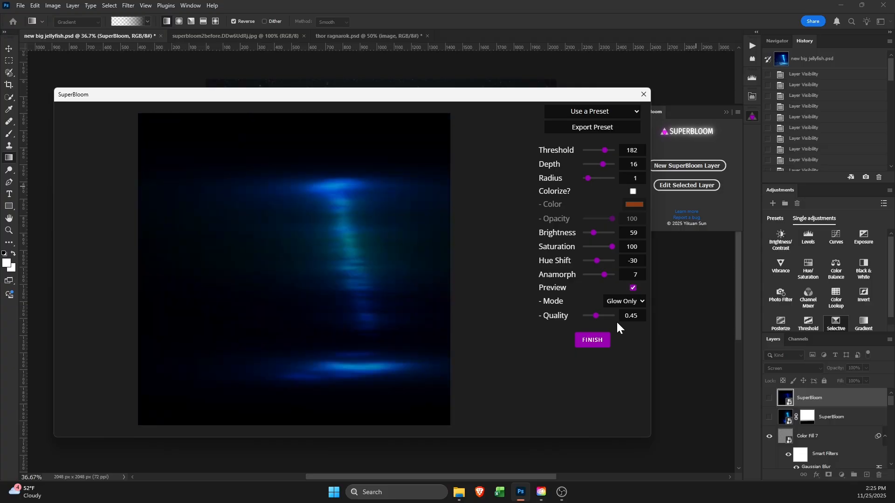
pyautogui.click(623, 301)
pyautogui.click(617, 309)
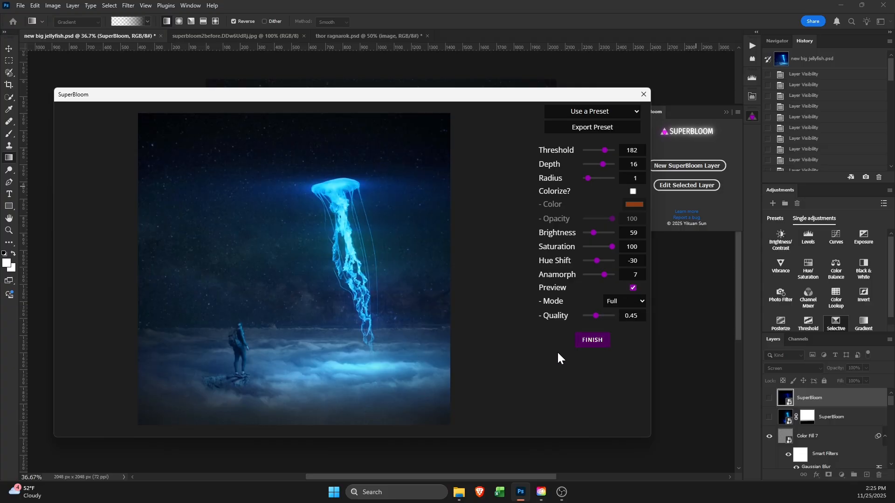
pyautogui.click(575, 342)
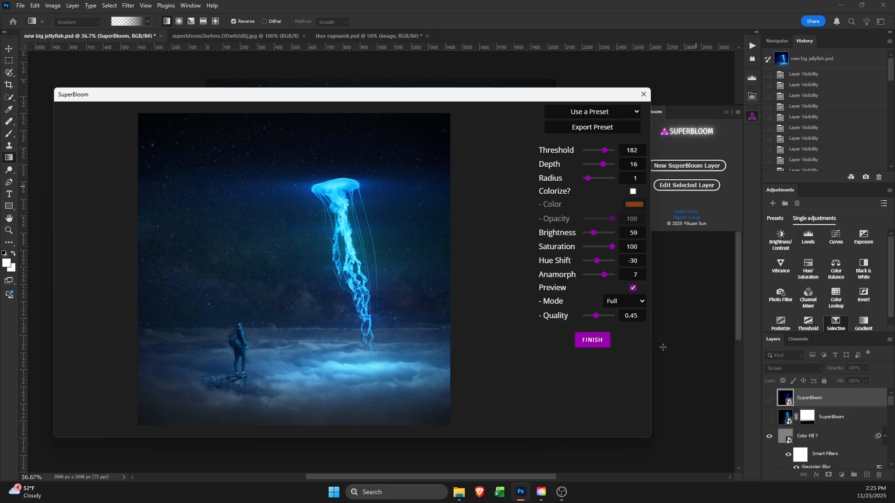
pyautogui.click(597, 344)
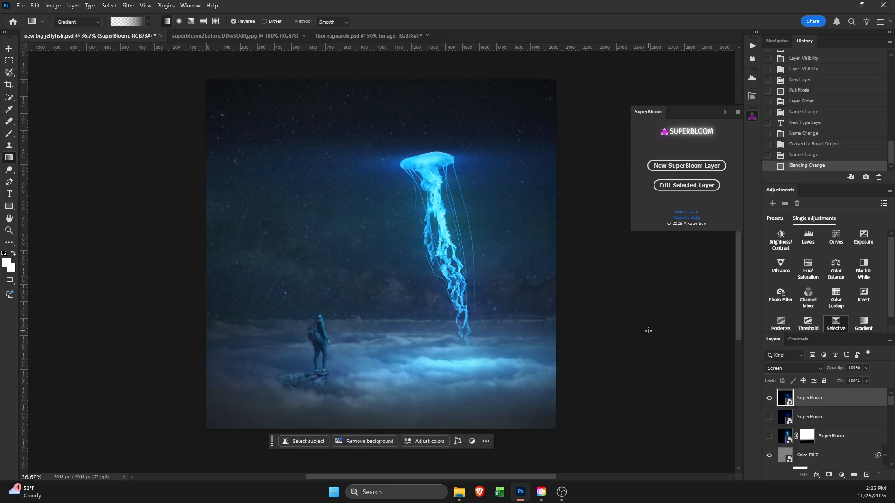
# Step: Compare the edited anamorphic glow with its earlier version, then show the edited one together with the masked SuperBloom layer
pyautogui.click(769, 398)
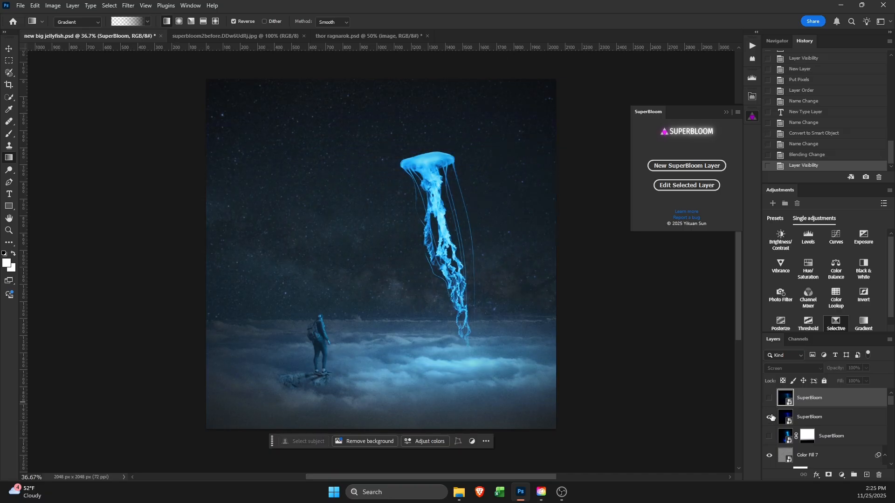
pyautogui.click(770, 417)
pyautogui.click(771, 417)
pyautogui.click(770, 399)
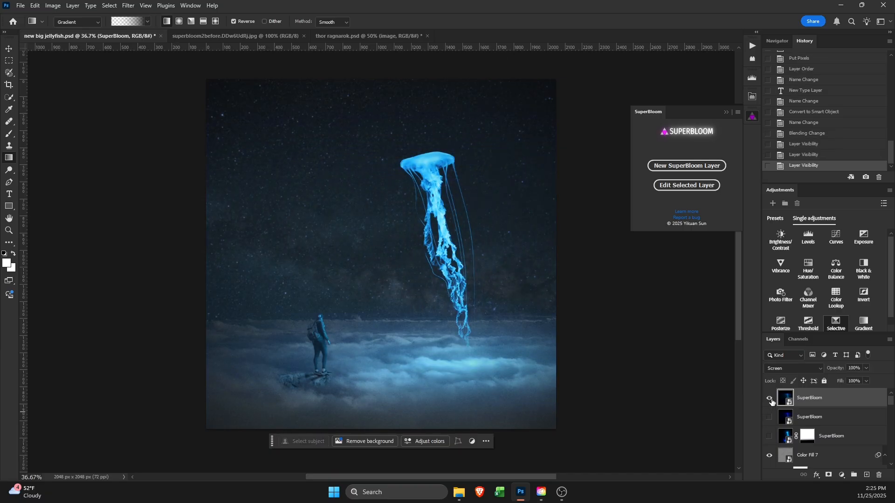
pyautogui.click(770, 437)
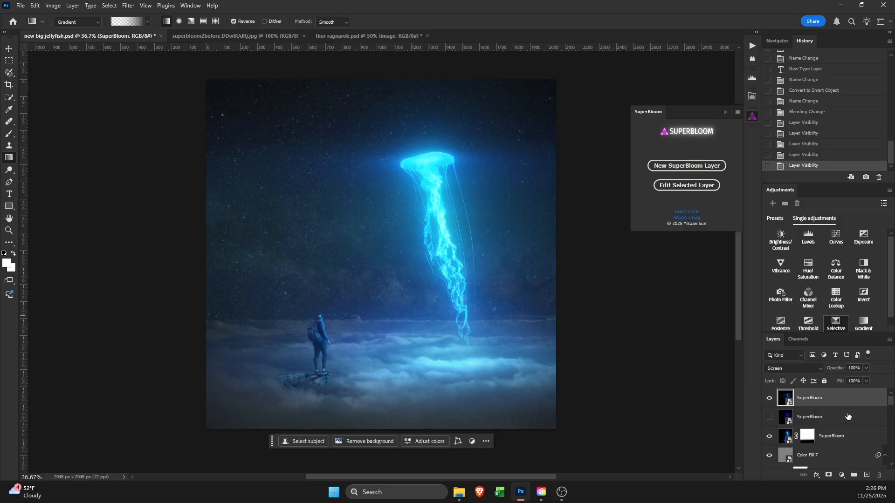
# Step: Look through the layer stack and compare the image with the masked and the edited anamorphic SuperBloom layers hidden and shown
pyautogui.scroll(-1, 854, 417)
pyautogui.scroll(-3, 812, 437)
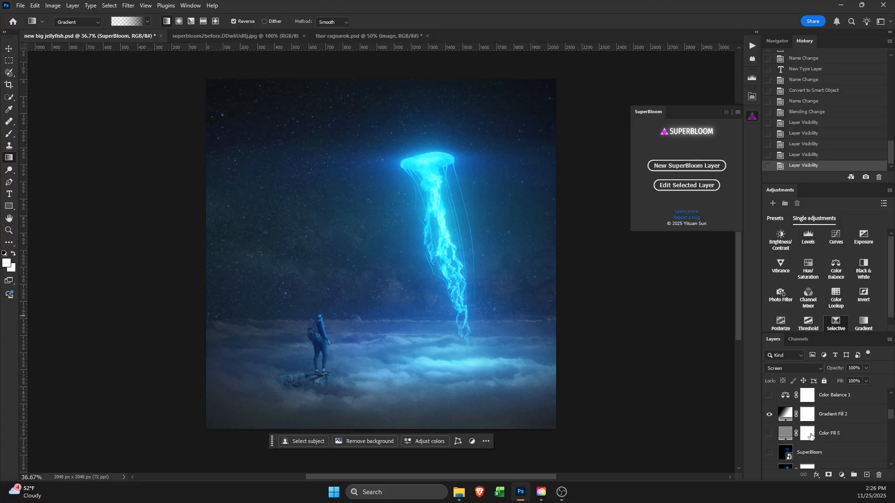
pyautogui.scroll(4, 810, 437)
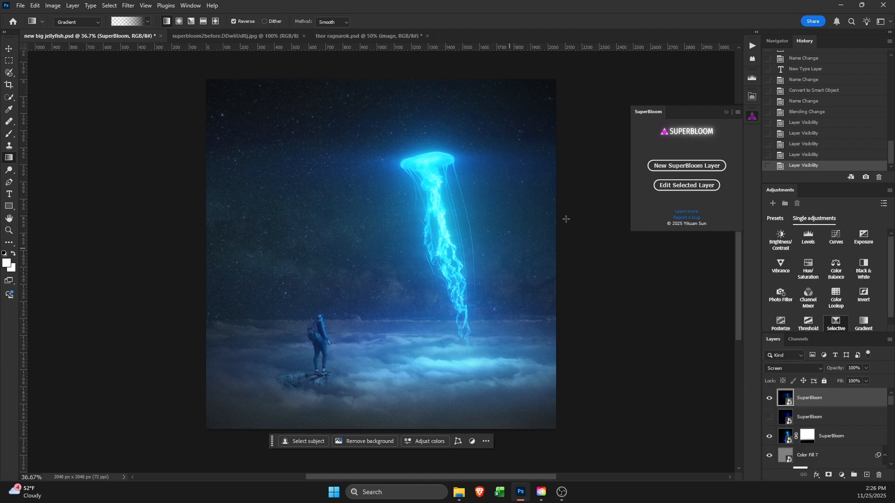
pyautogui.click(770, 399)
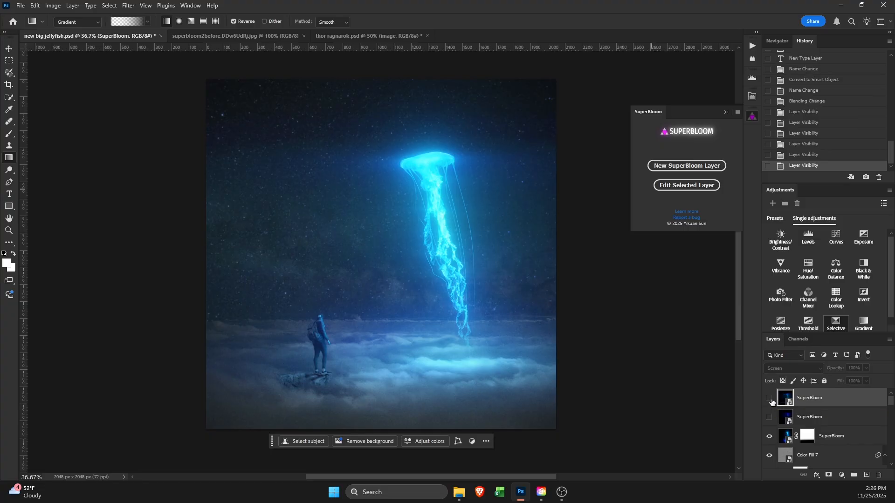
pyautogui.click(805, 420)
pyautogui.click(770, 436)
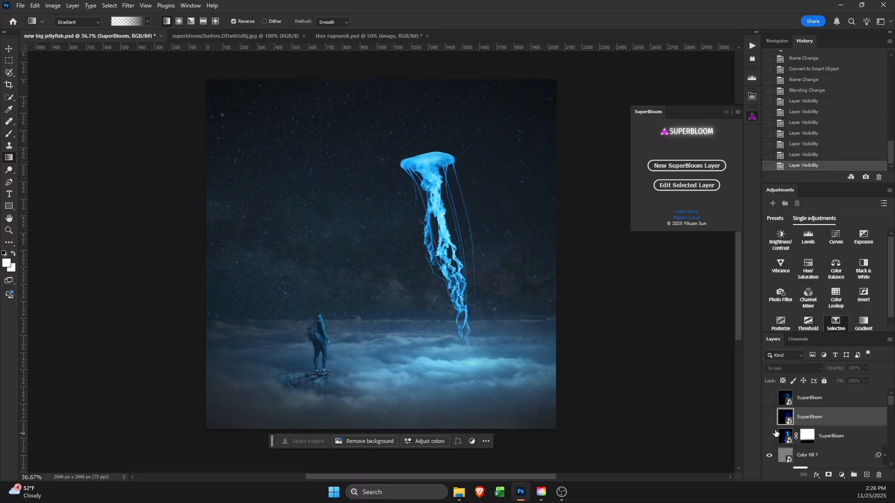
pyautogui.click(770, 399)
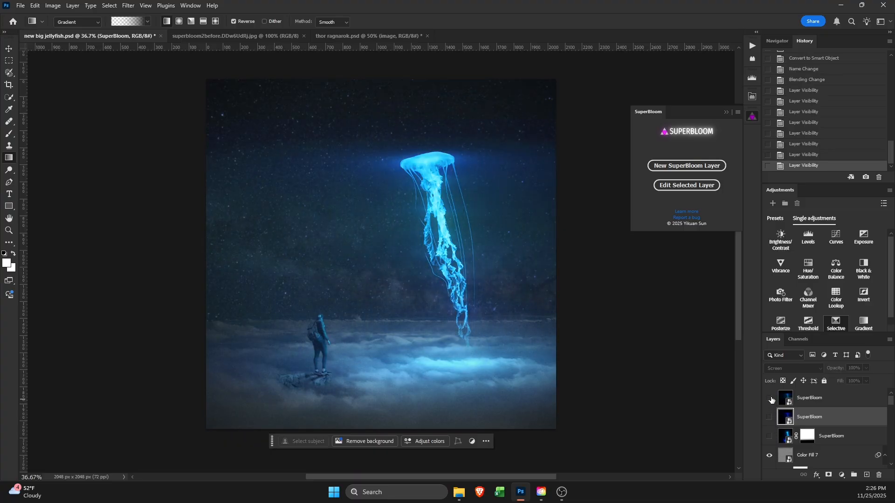
# Step: Compare the earlier and the edited anamorphic SuperBloom layers one at a time, then delete the earlier one
pyautogui.click(771, 399)
pyautogui.click(769, 419)
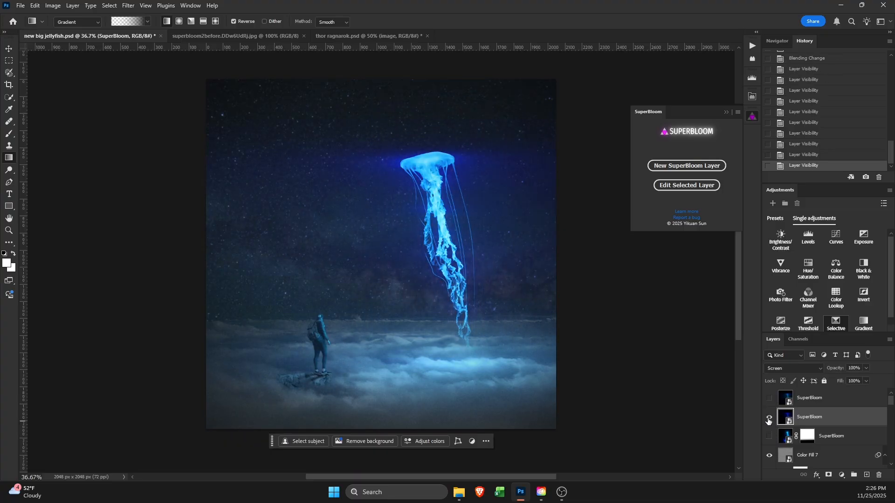
pyautogui.click(770, 399)
pyautogui.click(769, 419)
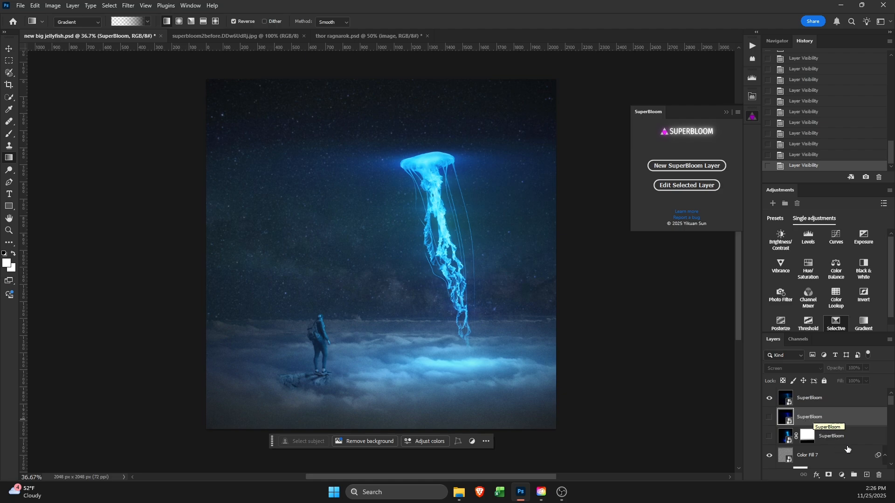
pyautogui.click(881, 474)
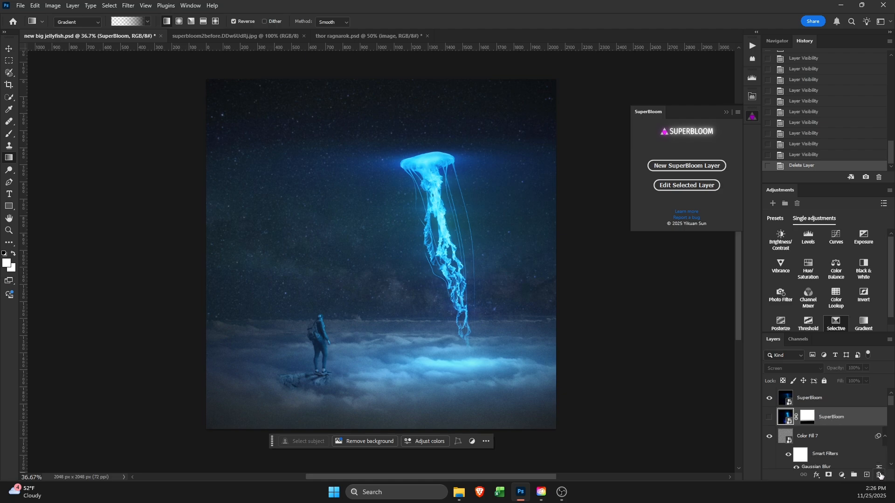
# Step: Compare the masked SuperBloom layer with the anamorphic one by showing each on its own in turn
pyautogui.click(770, 398)
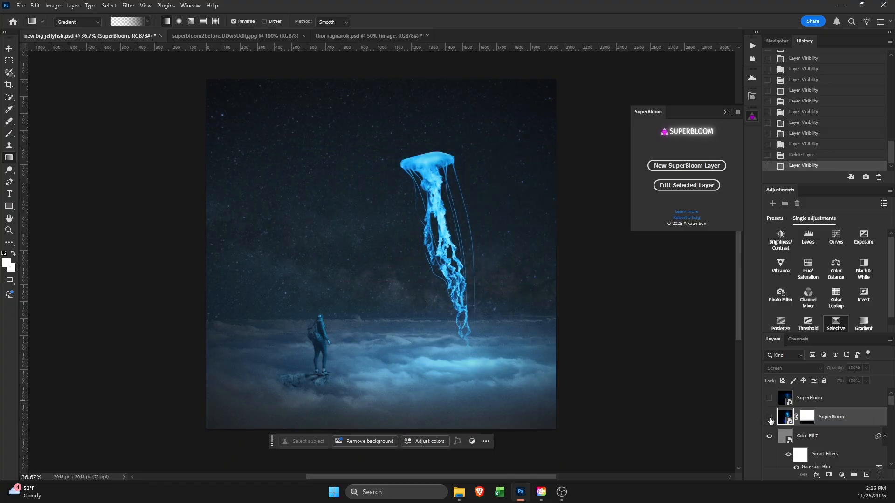
pyautogui.click(769, 419)
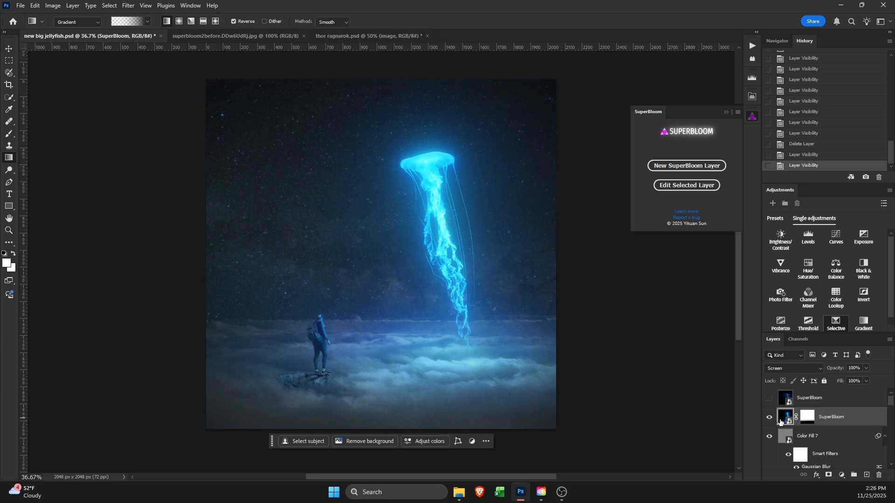
pyautogui.click(770, 418)
pyautogui.click(777, 400)
pyautogui.click(770, 399)
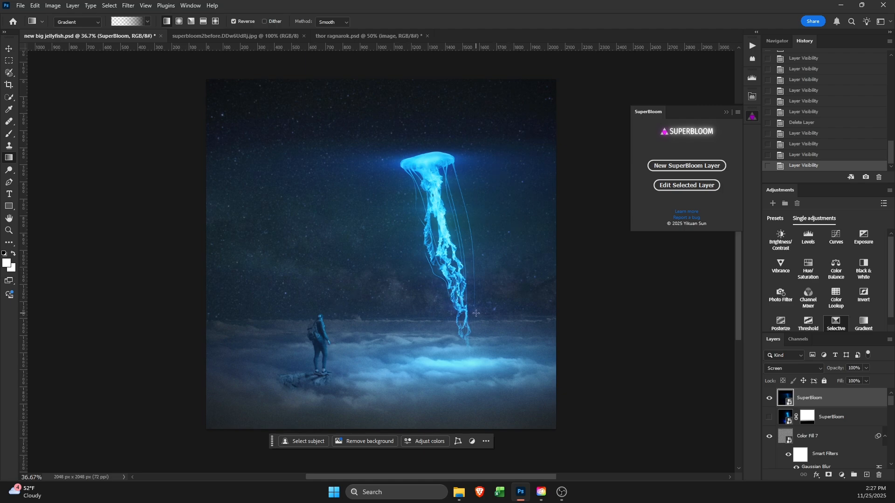
pyautogui.click(769, 398)
pyautogui.click(770, 417)
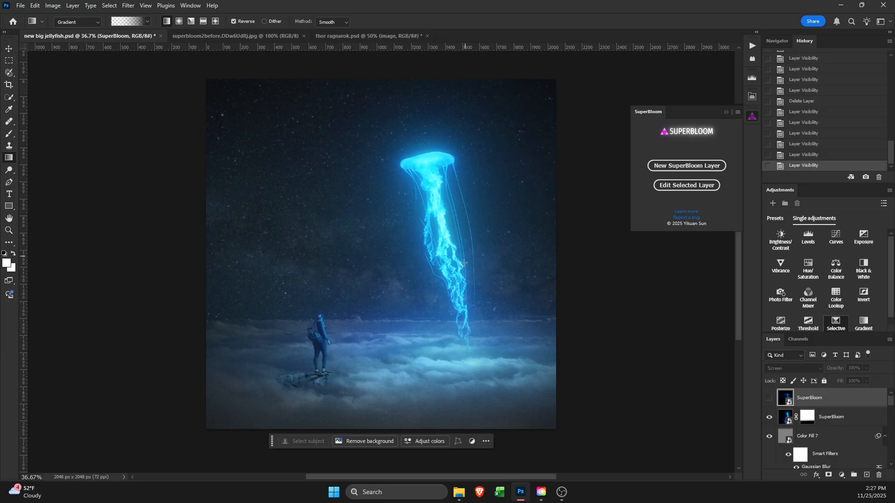
# Step: Show the anamorphic SuperBloom layer together with the masked one, comparing the jellyfish glow with and without it
pyautogui.click(769, 399)
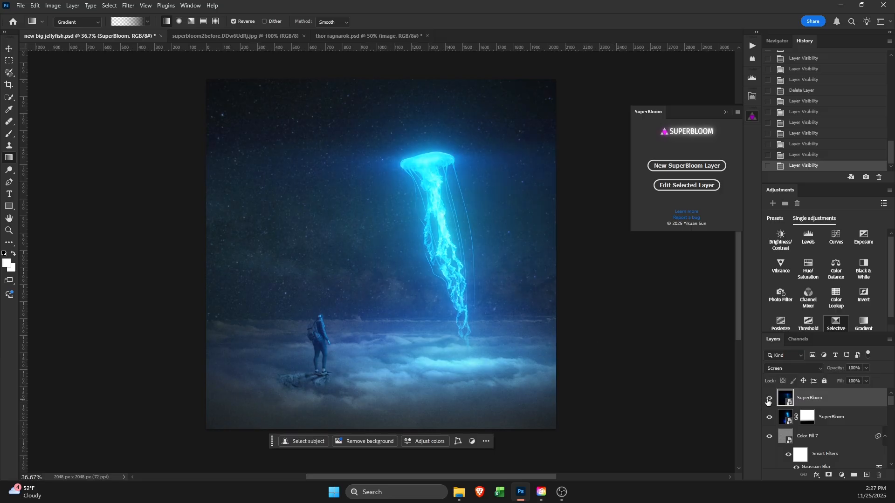
pyautogui.click(788, 419)
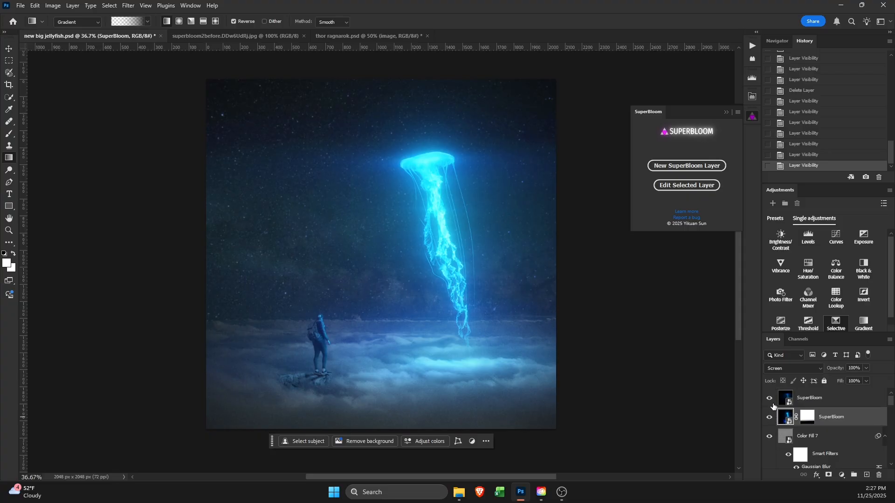
pyautogui.click(769, 399)
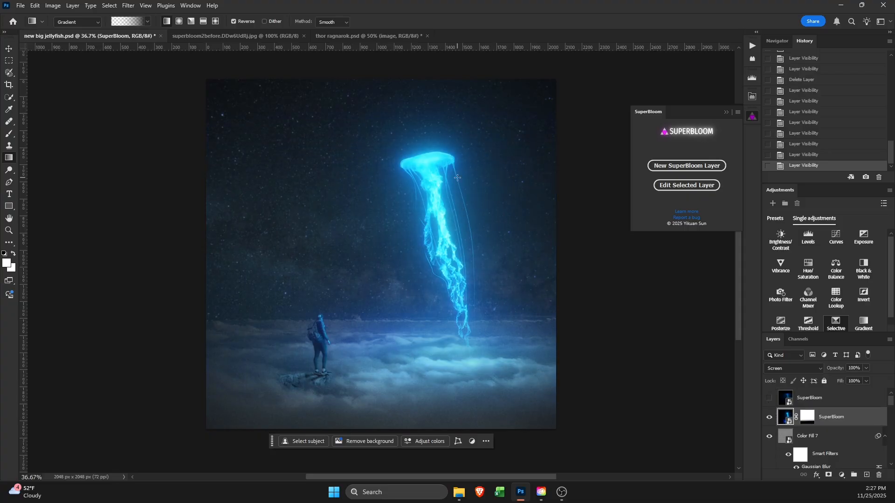
pyautogui.click(770, 399)
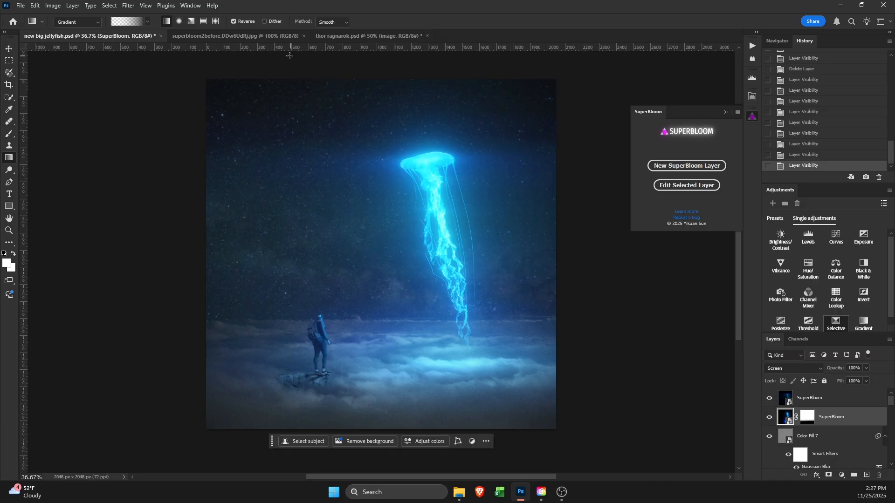
# Step: Switch to the superbloom2before portrait image and start a new SuperBloom layer on it
pyautogui.click(282, 41)
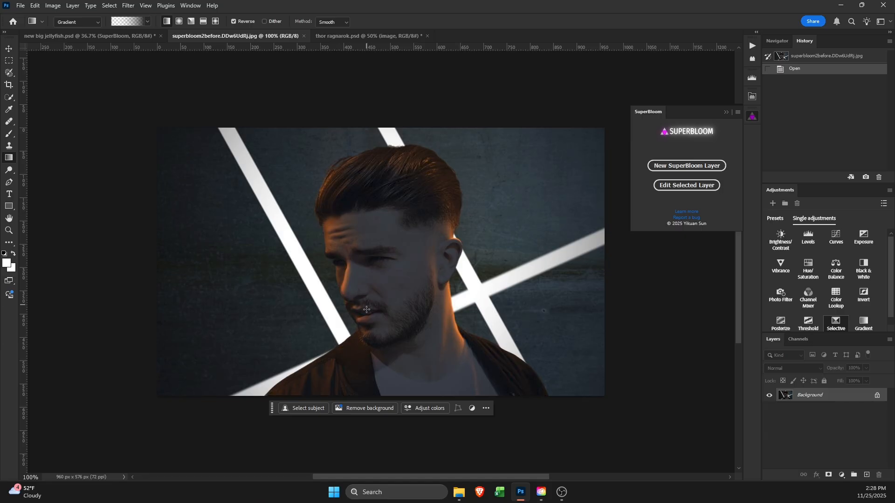
pyautogui.click(752, 117)
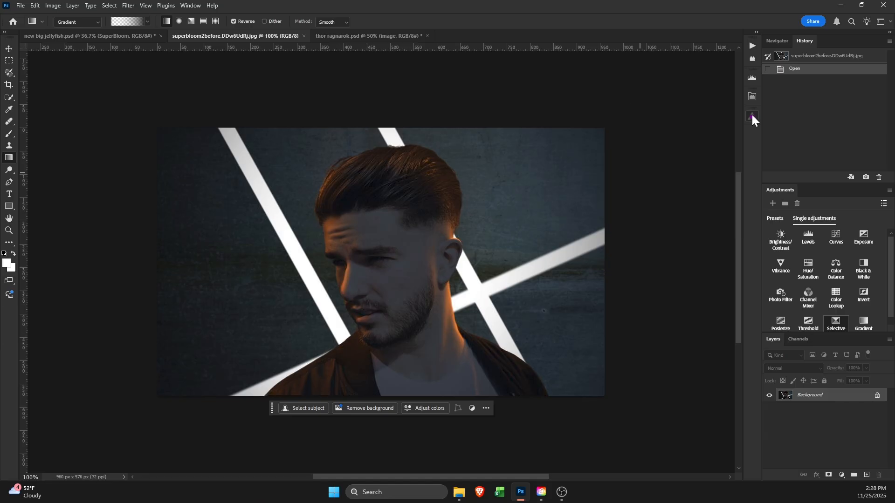
pyautogui.click(752, 117)
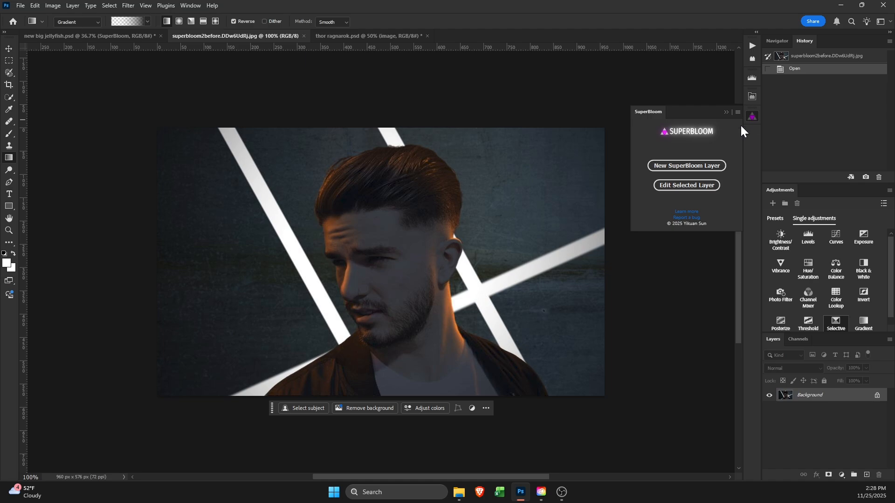
pyautogui.click(714, 165)
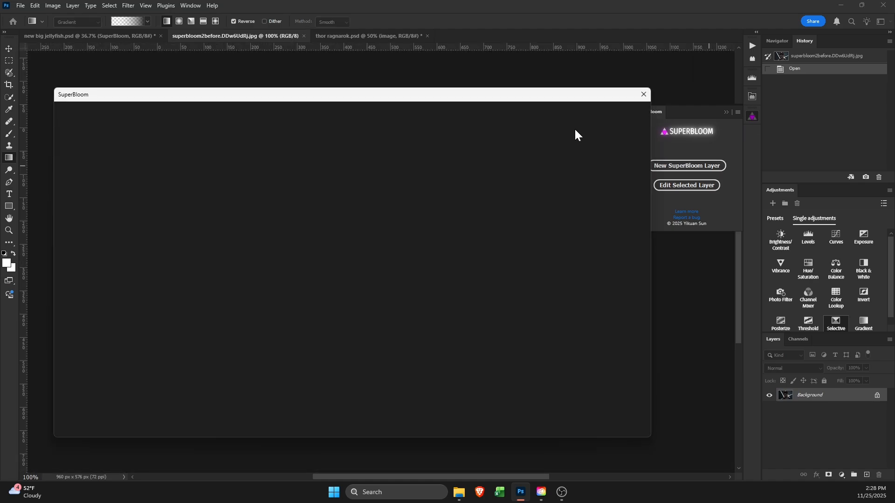
pyautogui.moveTo(533, 97); pyautogui.dragTo(669, 98)
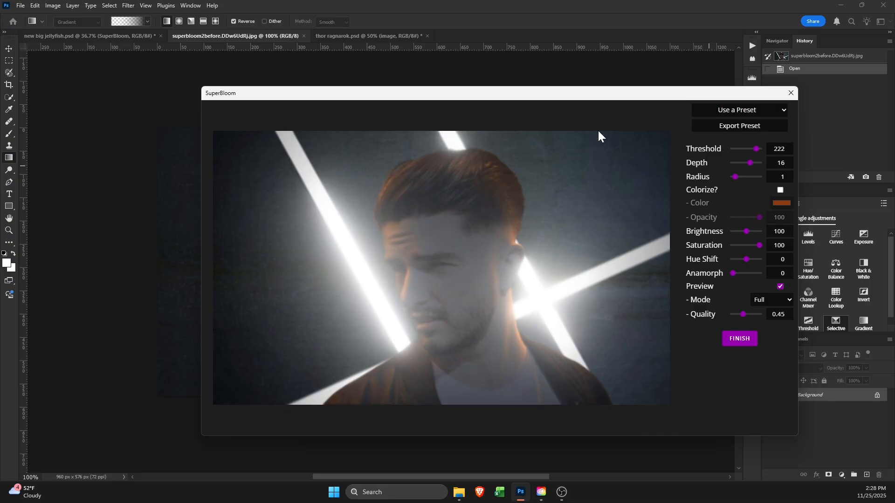
# Step: Set the glow's Threshold to 142, using the Mask preview to isolate the light tubes, and return to Full mode
pyautogui.moveTo(755, 149); pyautogui.dragTo(749, 150)
pyautogui.click(768, 299)
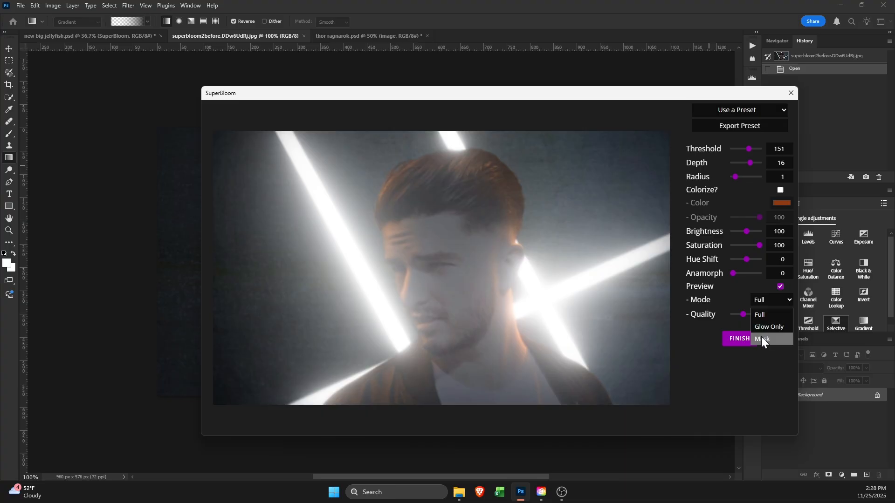
pyautogui.click(761, 337)
pyautogui.moveTo(750, 150); pyautogui.dragTo(748, 151)
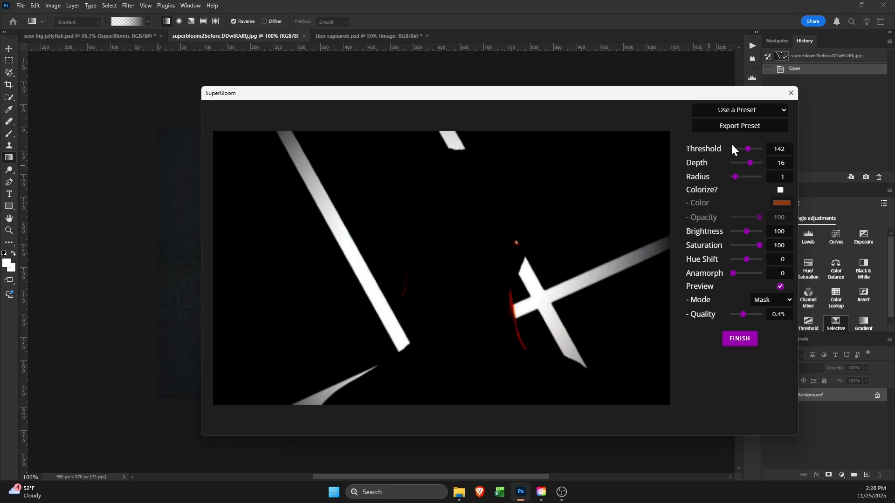
pyautogui.click(762, 300)
pyautogui.click(762, 314)
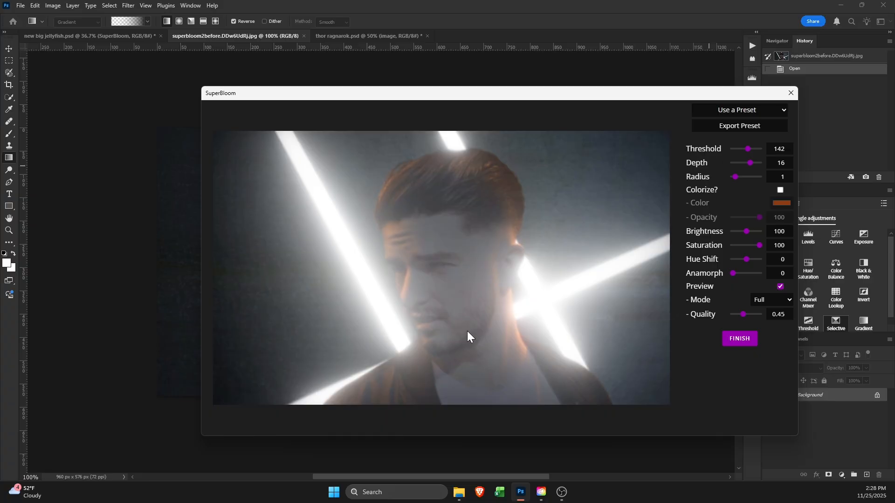
# Step: Turn on Colorize for the glow and choose an orange color
pyautogui.click(780, 190)
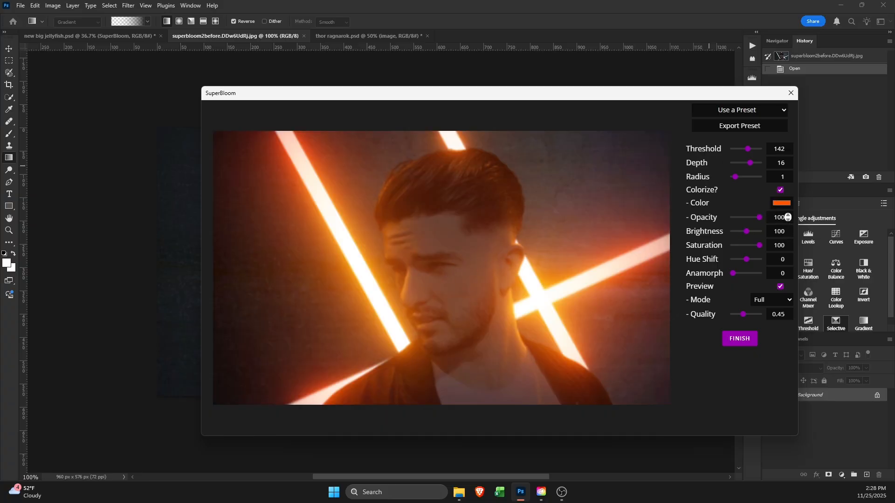
pyautogui.click(782, 204)
pyautogui.moveTo(849, 287); pyautogui.dragTo(830, 290)
pyautogui.moveTo(823, 293); pyautogui.dragTo(867, 291)
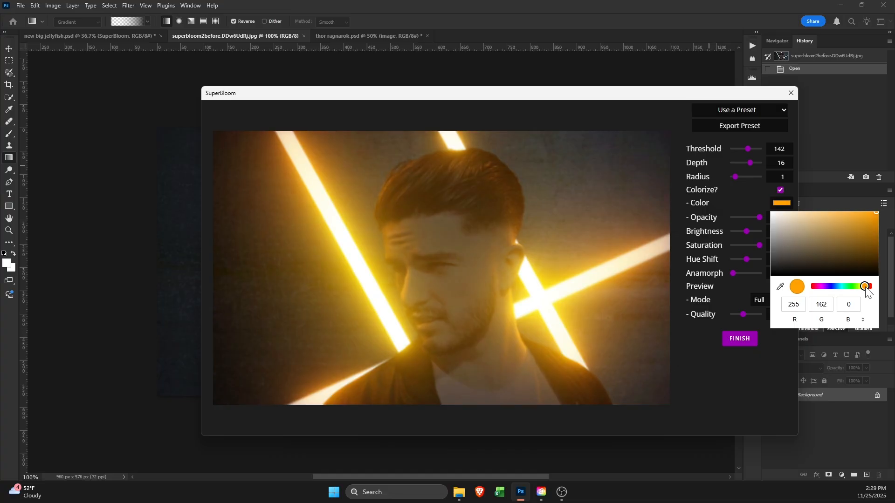
pyautogui.click(613, 277)
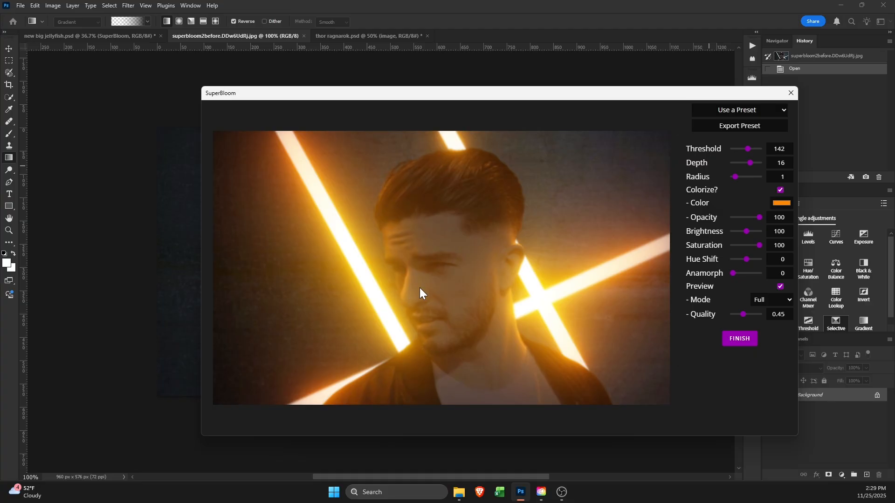
# Step: Compare the glow with Colorize off and on, and set the colorize Opacity to 93
pyautogui.moveTo(761, 222)
pyautogui.mouseDown()
pyautogui.moveTo(726, 227)
pyautogui.moveTo(745, 219)
pyautogui.mouseUp()
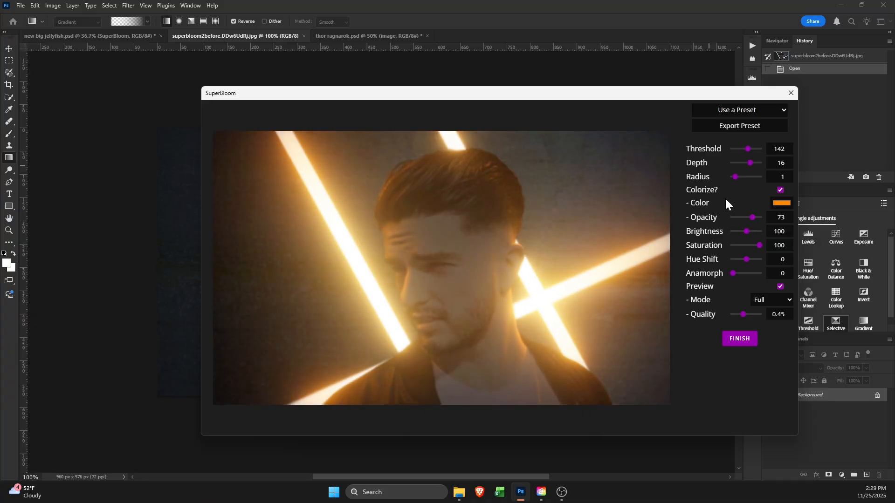
pyautogui.click(780, 191)
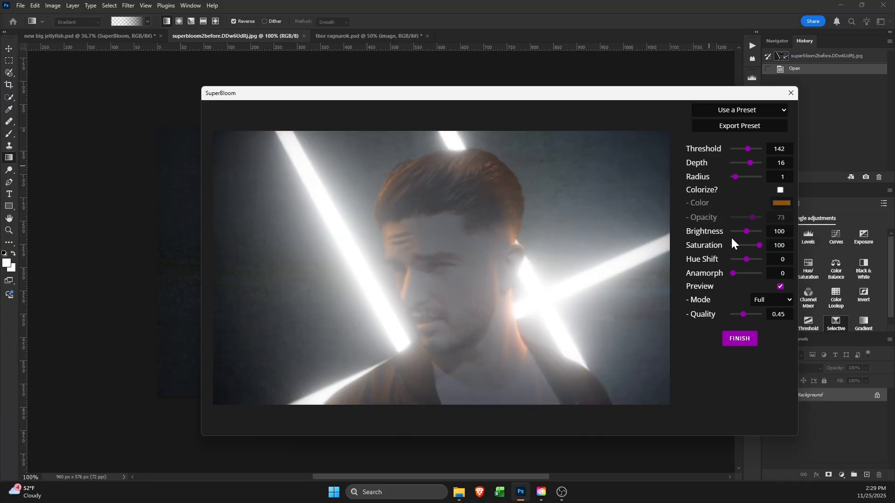
pyautogui.click(780, 190)
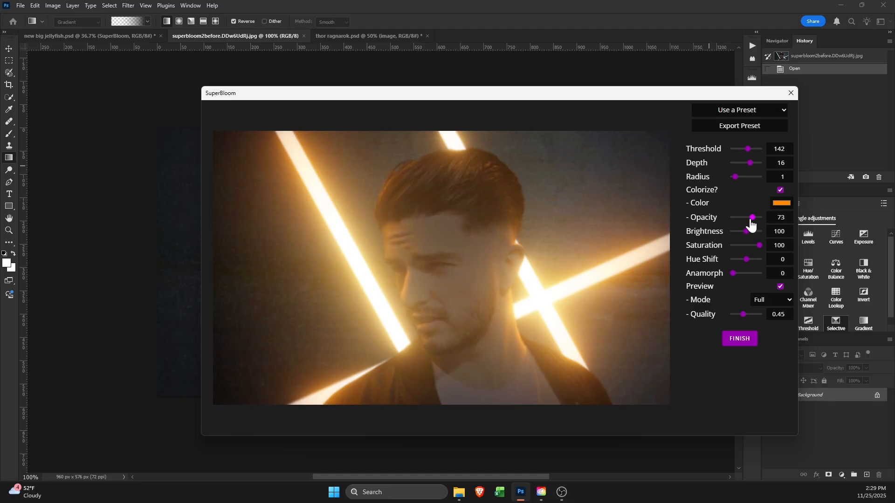
pyautogui.moveTo(753, 218); pyautogui.dragTo(757, 219)
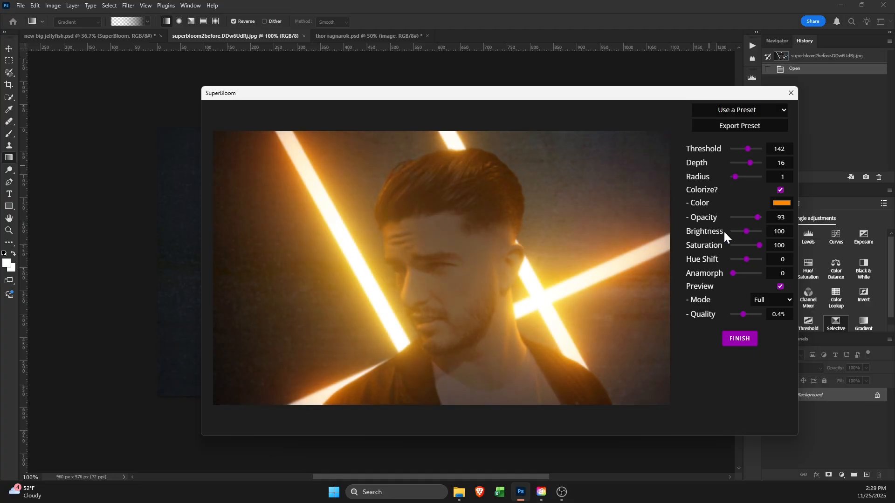
# Step: Set the glow's Brightness to 63 and Anamorph to 1, and finish the SuperBloom layer
pyautogui.moveTo(746, 232); pyautogui.dragTo(741, 232)
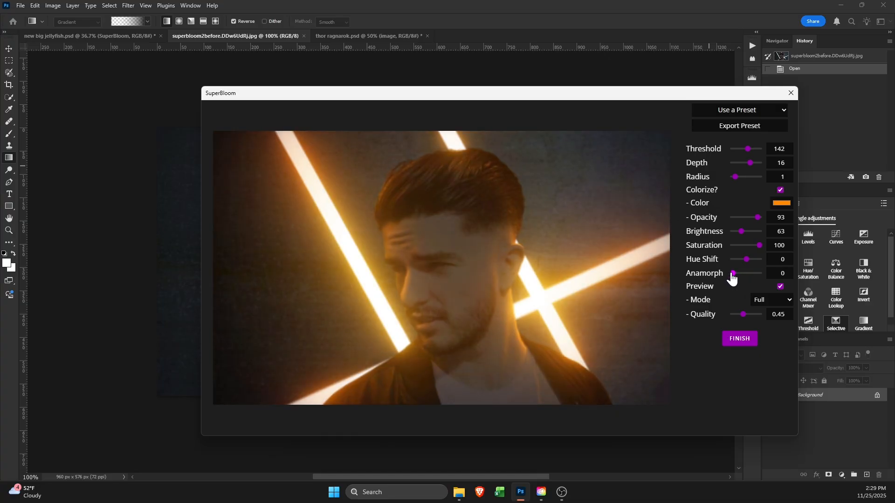
pyautogui.moveTo(733, 274); pyautogui.dragTo(735, 274)
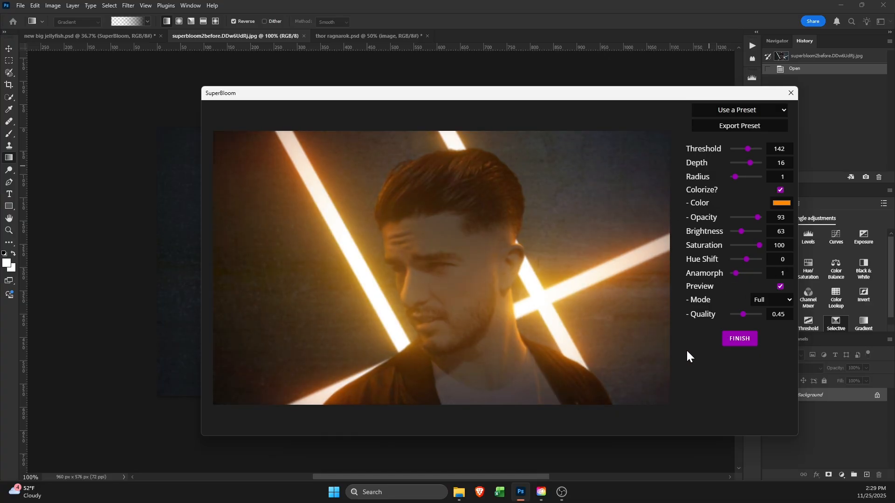
pyautogui.click(745, 338)
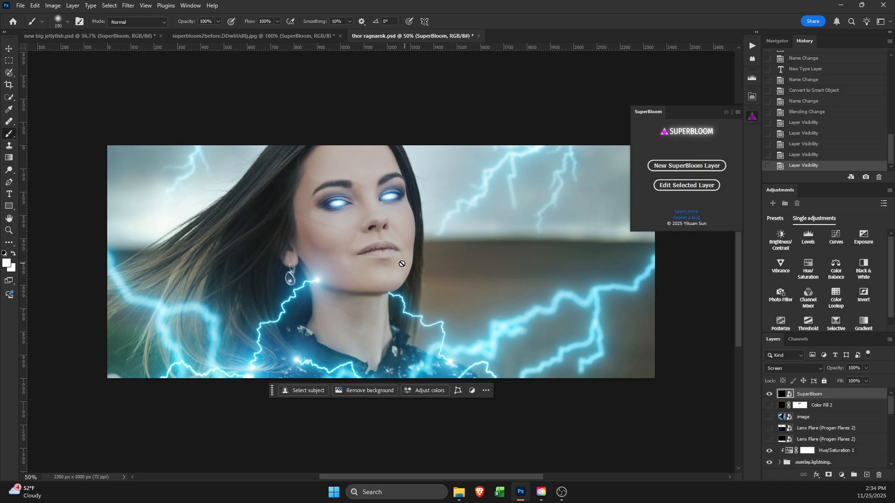
# Step: Compare the thor ragnarok lightning portrait with its top SuperBloom layer hidden and shown, then delete that layer
pyautogui.click(770, 394)
pyautogui.click(772, 394)
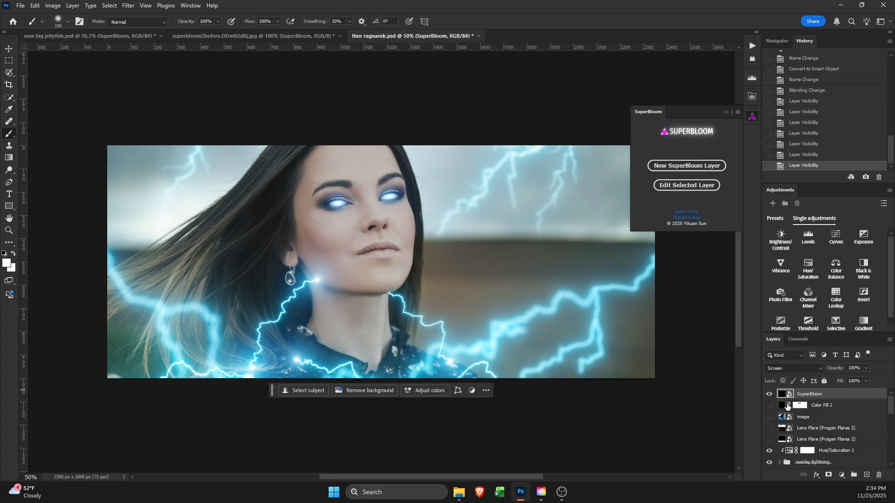
pyautogui.click(881, 474)
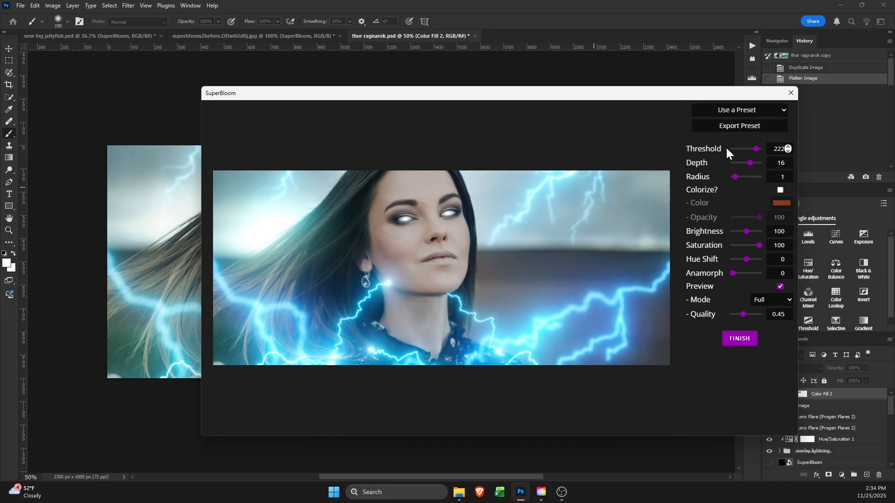
# Step: Try lower Threshold values such as 182 and 138 in SuperBloom's Mask preview, then discard the new glow
pyautogui.moveTo(756, 149); pyautogui.dragTo(747, 149)
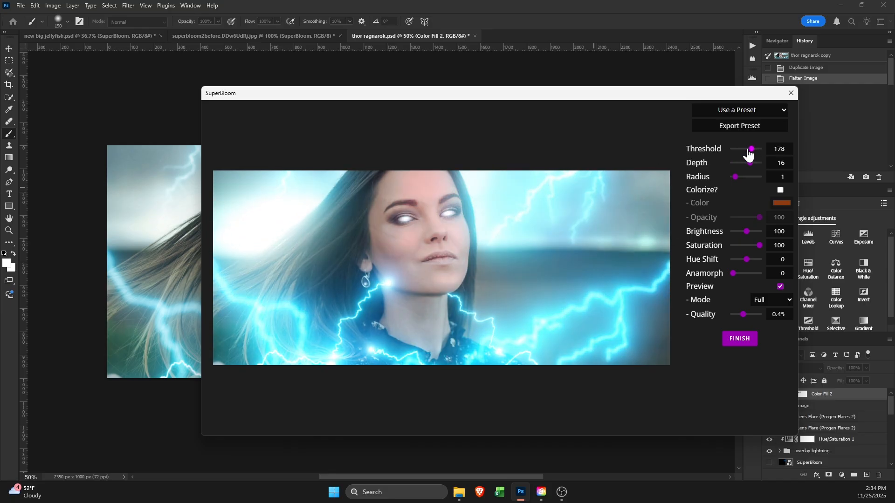
pyautogui.click(765, 301)
pyautogui.click(763, 339)
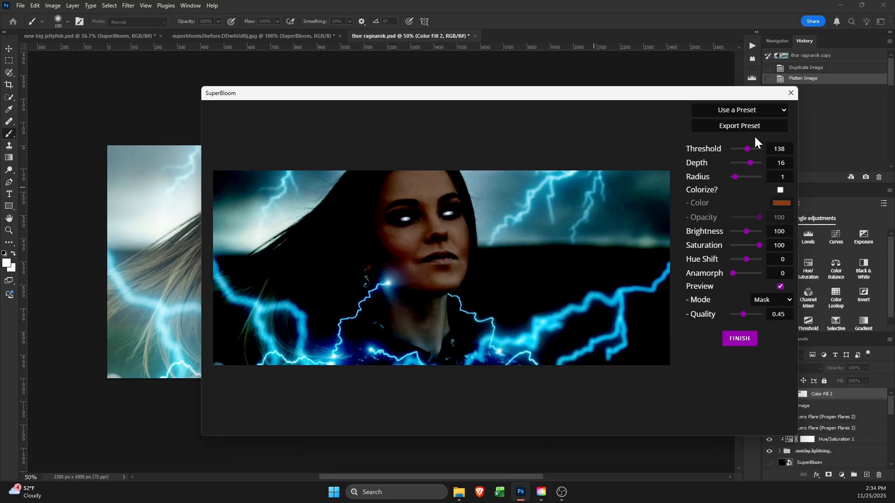
pyautogui.moveTo(748, 150); pyautogui.dragTo(753, 157)
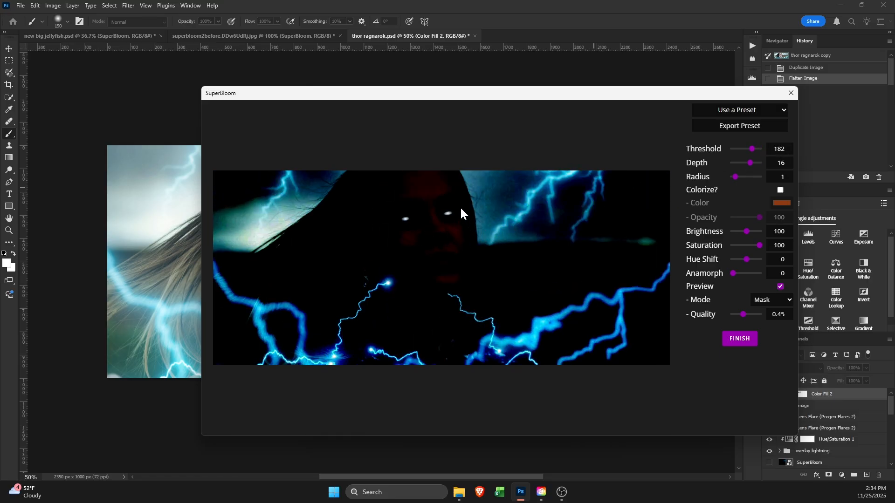
pyautogui.click(746, 150)
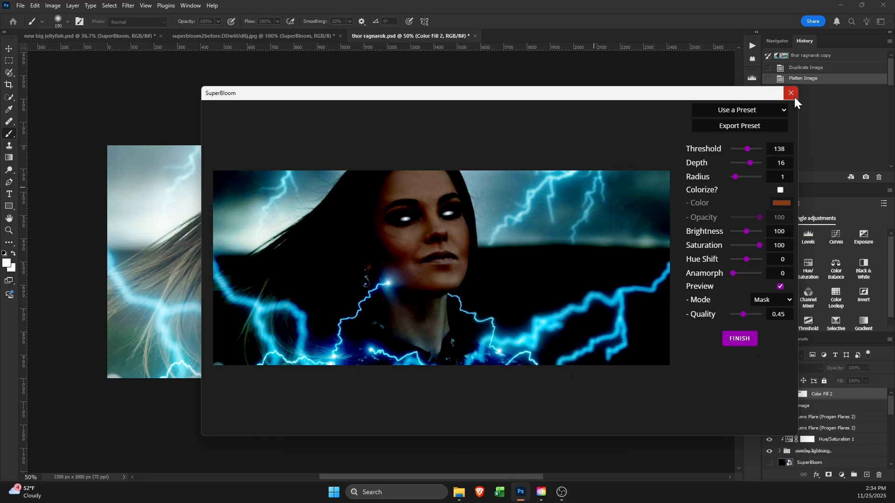
pyautogui.click(790, 95)
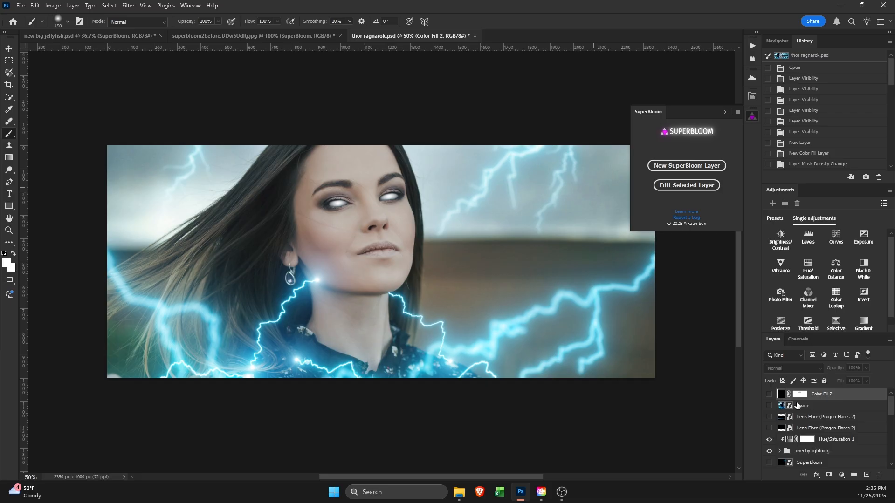
# Step: Delete the hidden Color Fill 2 layer at the top of the stack and select the flares group
pyautogui.click(879, 476)
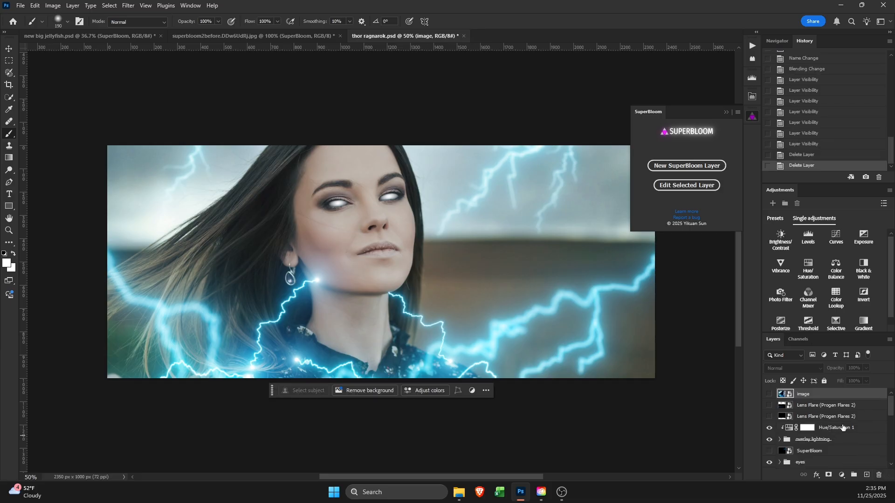
pyautogui.scroll(-6, 833, 416)
pyautogui.scroll(-2, 833, 415)
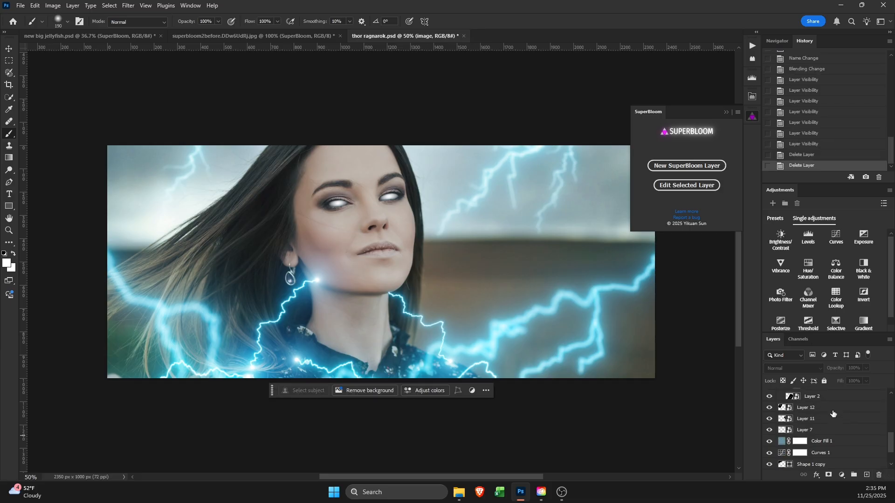
pyautogui.scroll(4, 821, 415)
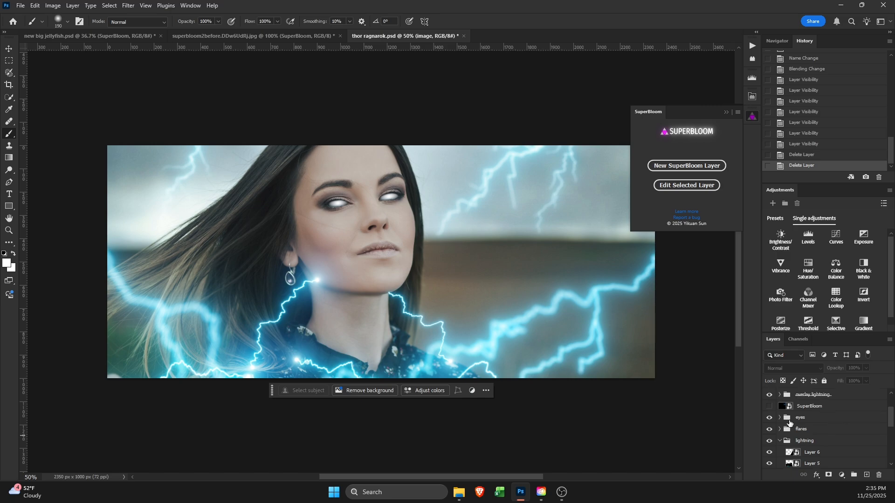
pyautogui.click(789, 418)
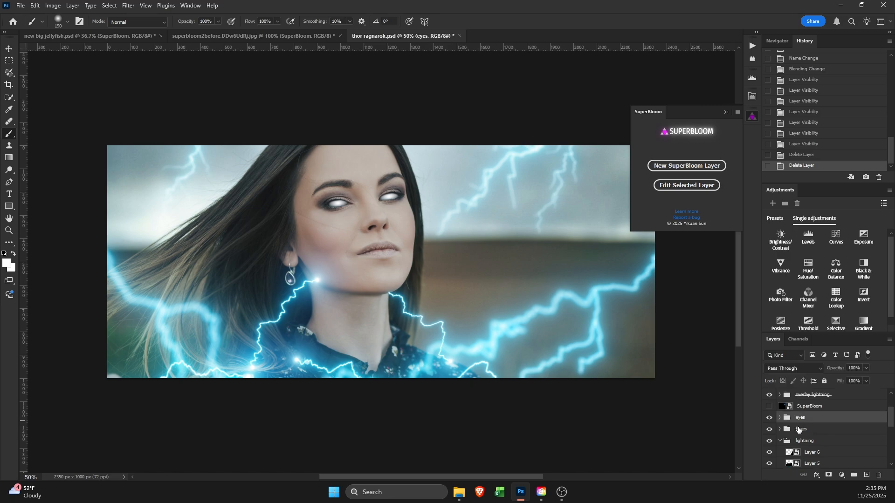
pyautogui.click(799, 429)
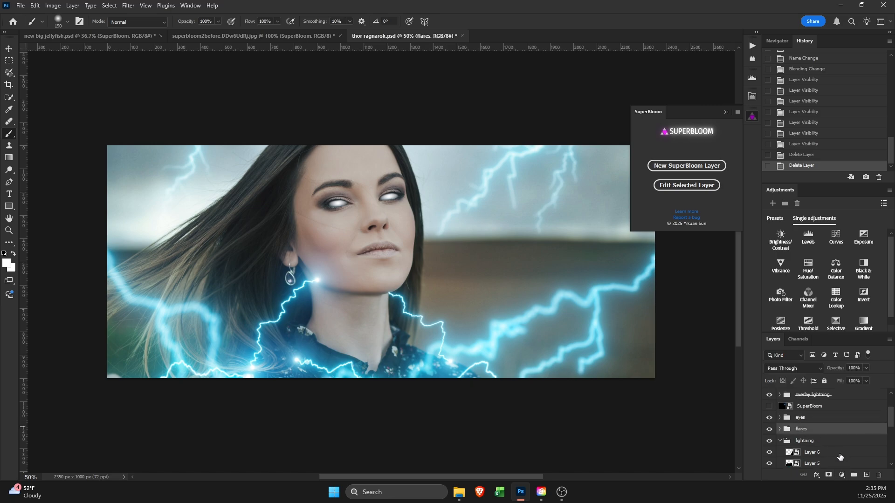
pyautogui.scroll(2, 809, 438)
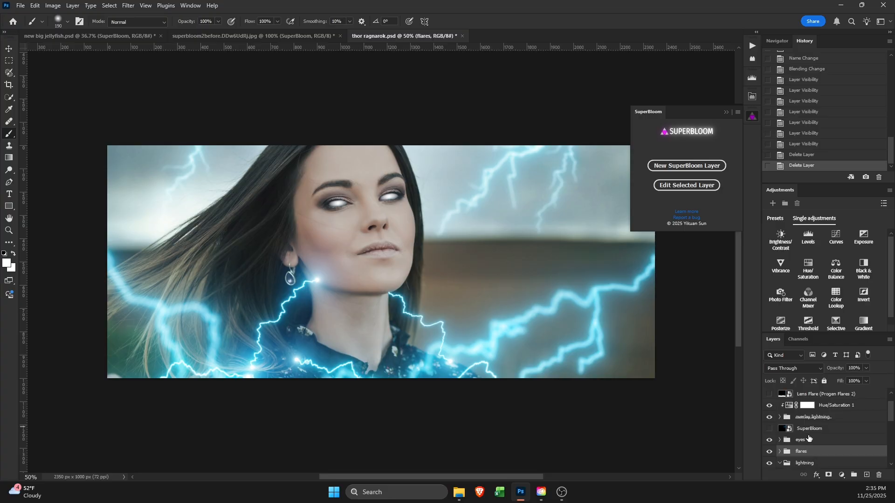
pyautogui.scroll(-3, 809, 439)
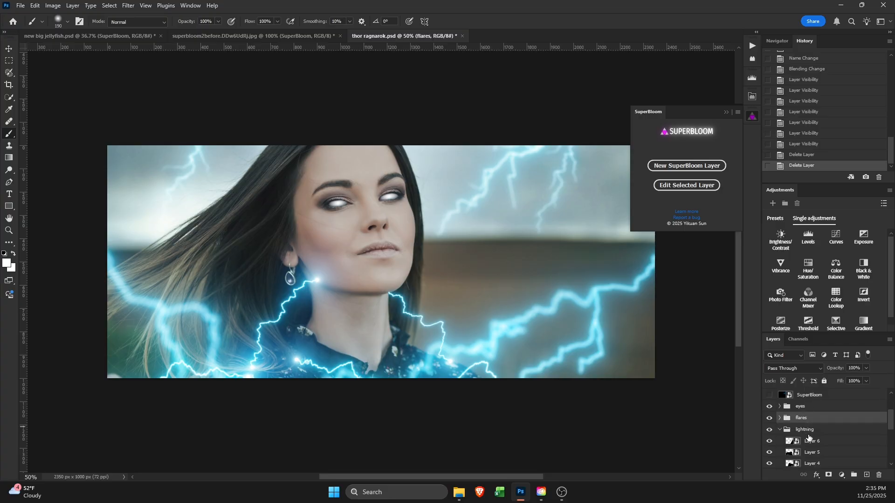
# Step: Compare the portrait with the eyes group hidden and shown
pyautogui.click(770, 406)
pyautogui.click(769, 406)
pyautogui.click(770, 406)
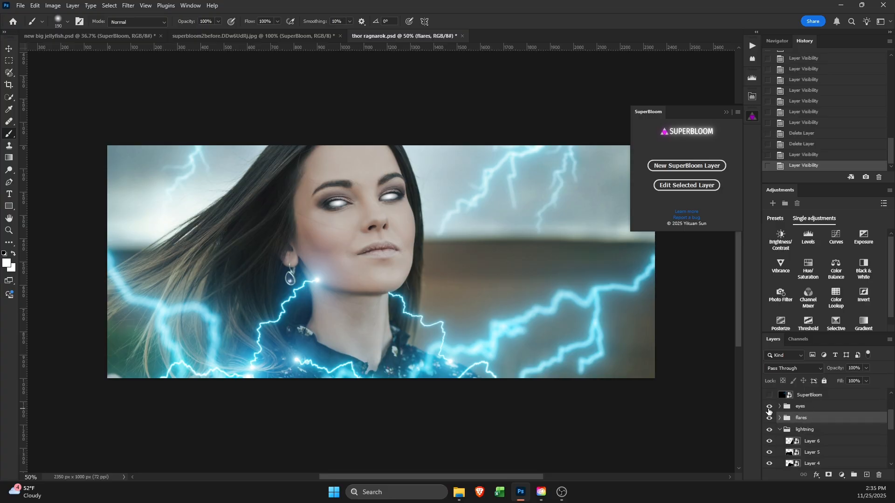
pyautogui.click(770, 406)
# Step: Add a black solid color fill layer directly above the flares group and below the eyes group
pyautogui.click(845, 474)
pyautogui.click(854, 315)
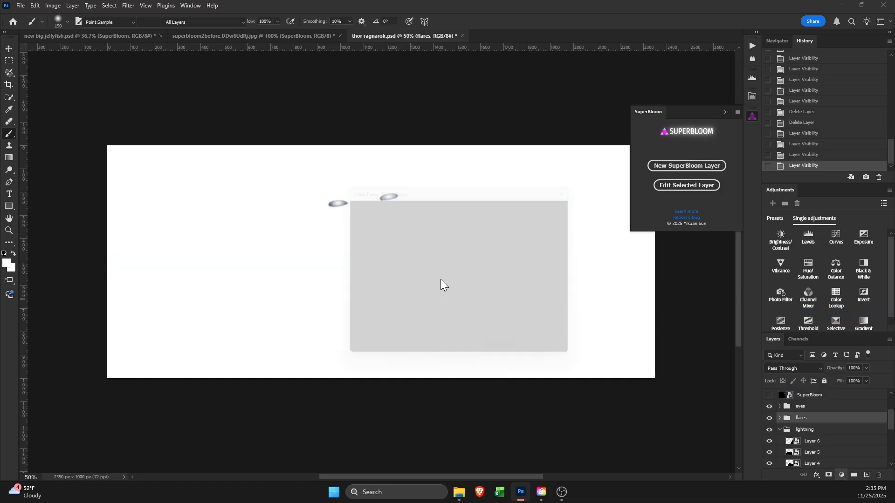
pyautogui.moveTo(440, 273); pyautogui.dragTo(475, 337)
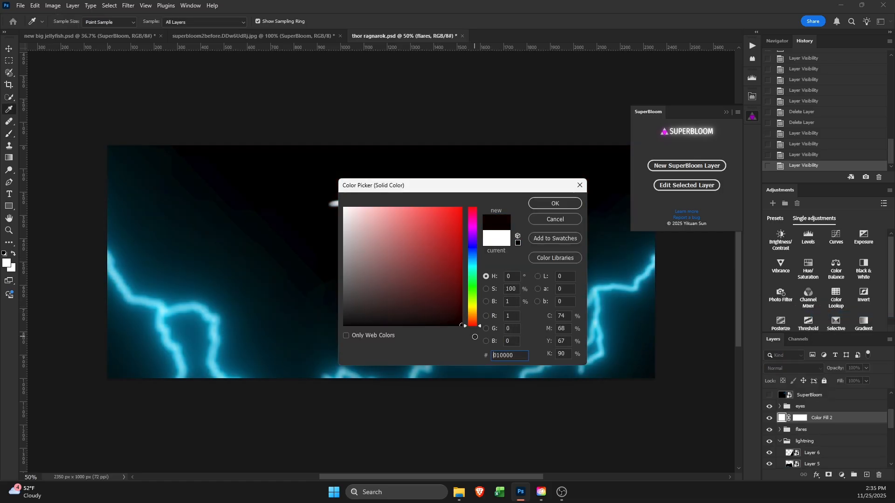
pyautogui.click(555, 204)
pyautogui.press('b')
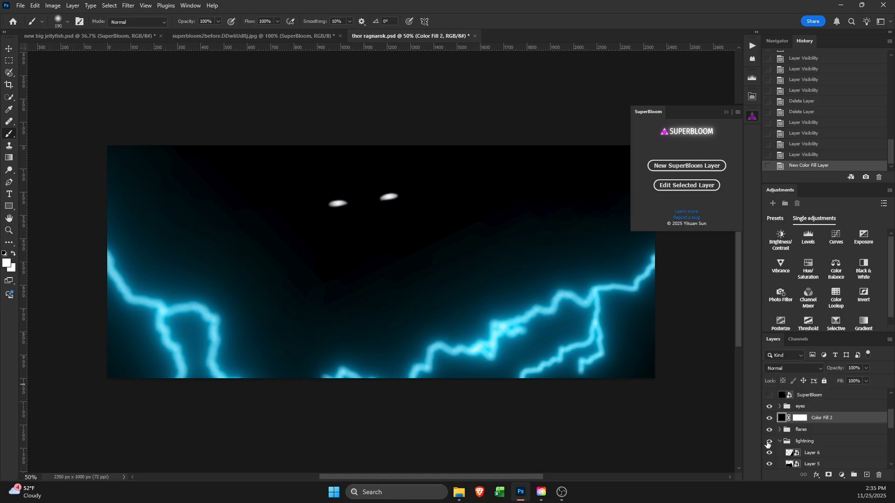
# Step: Hide the overlay lightning group so only the eyes show on black, and select the top image layer
pyautogui.scroll(3, 768, 440)
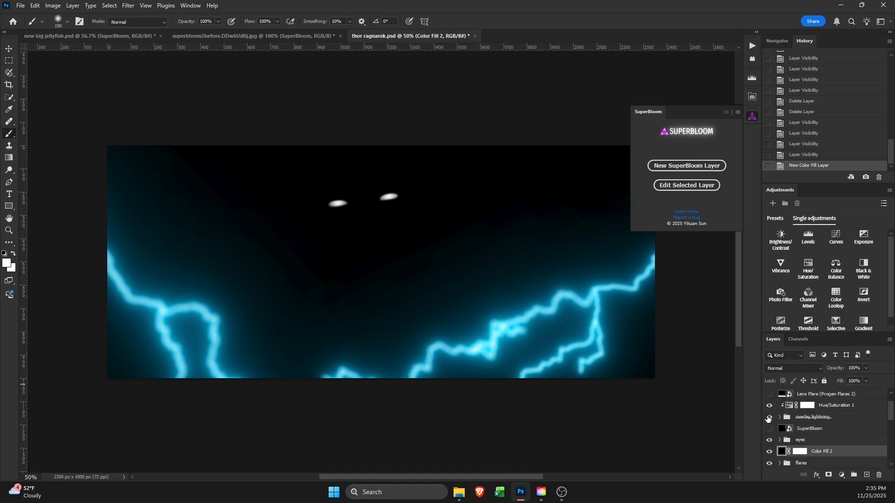
pyautogui.click(769, 418)
pyautogui.scroll(2, 769, 418)
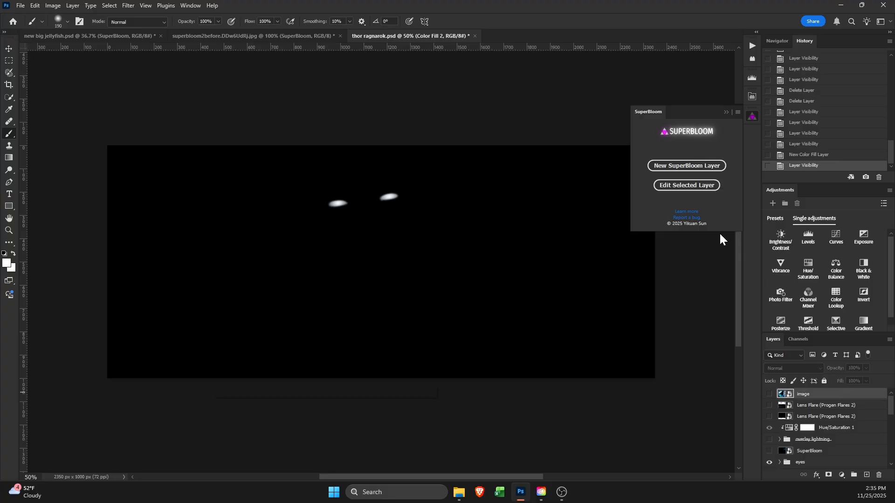
# Step: Create a SuperBloom layer for the eyes with Threshold 66, colorized light blue (RGB 0, 191, 255)
pyautogui.click(694, 169)
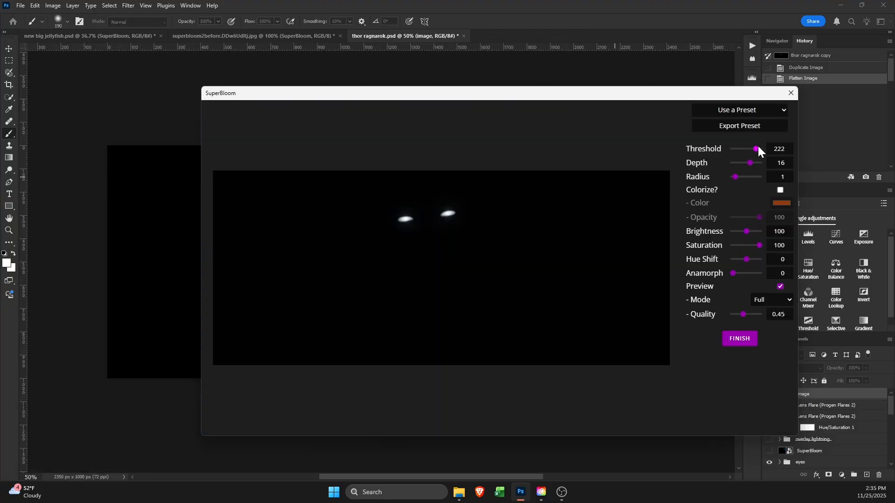
pyautogui.moveTo(757, 149)
pyautogui.mouseDown()
pyautogui.moveTo(711, 150)
pyautogui.moveTo(740, 150)
pyautogui.mouseUp()
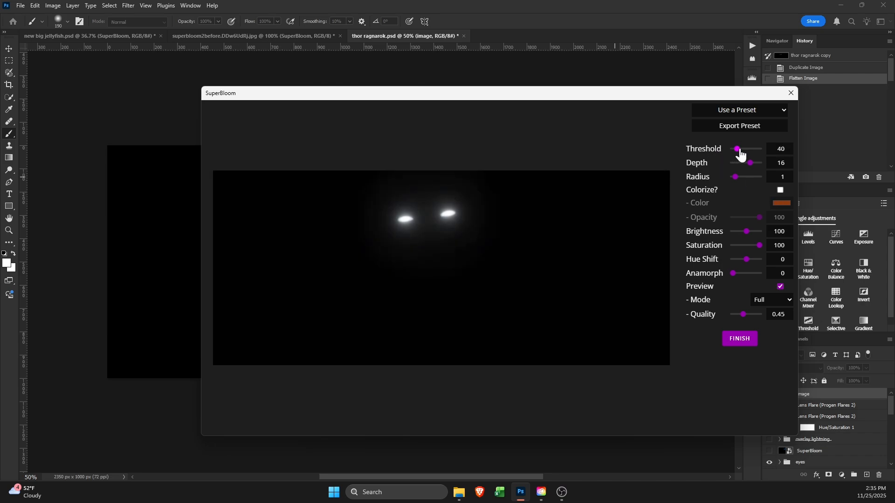
pyautogui.click(781, 191)
pyautogui.click(781, 204)
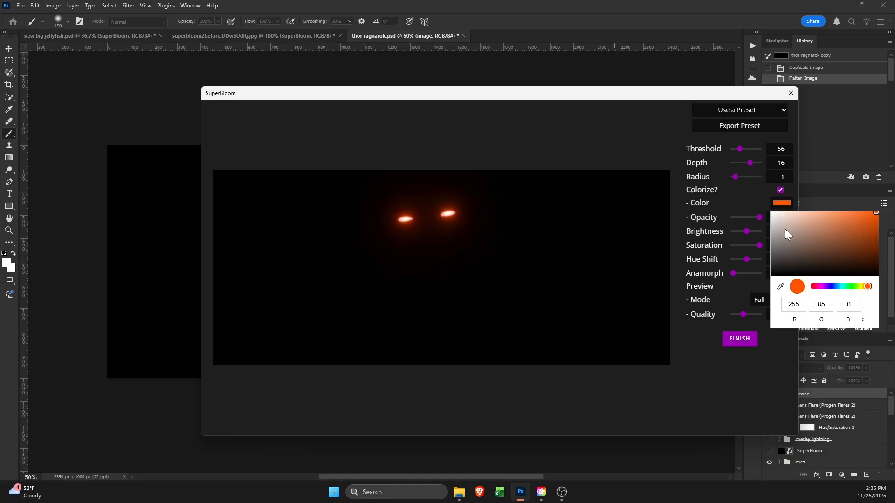
pyautogui.click(837, 287)
pyautogui.moveTo(838, 290); pyautogui.dragTo(841, 290)
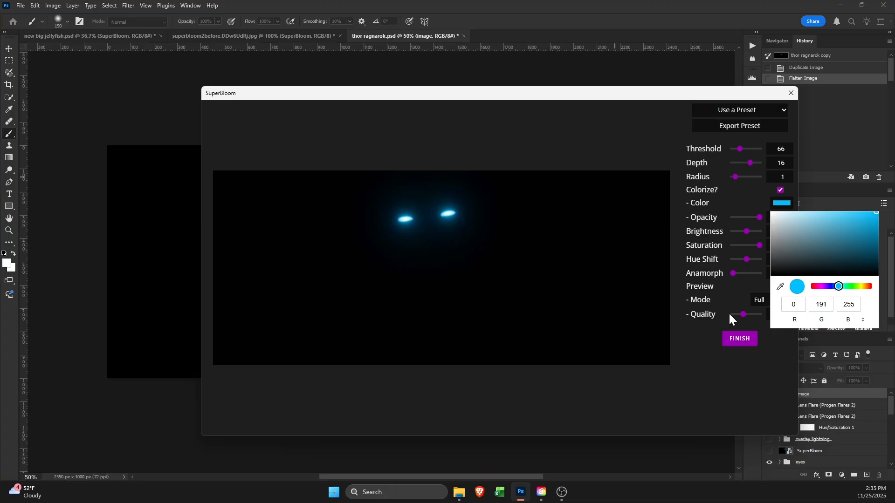
pyautogui.click(718, 333)
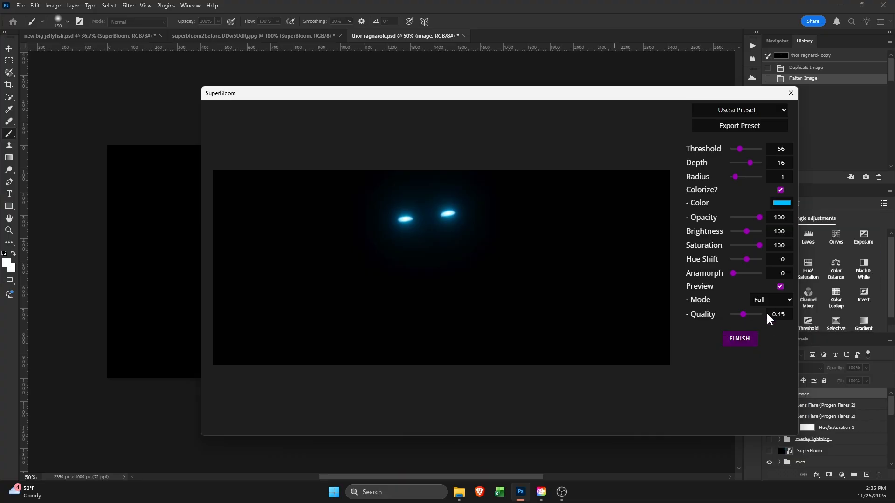
pyautogui.click(740, 339)
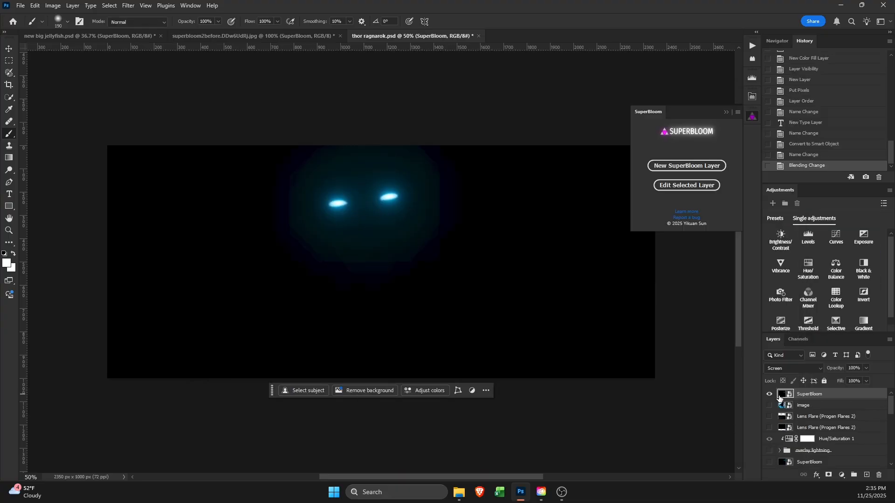
# Step: Show the overlay lightning group again and hide the black Color Fill 2 layer
pyautogui.scroll(-2, 780, 398)
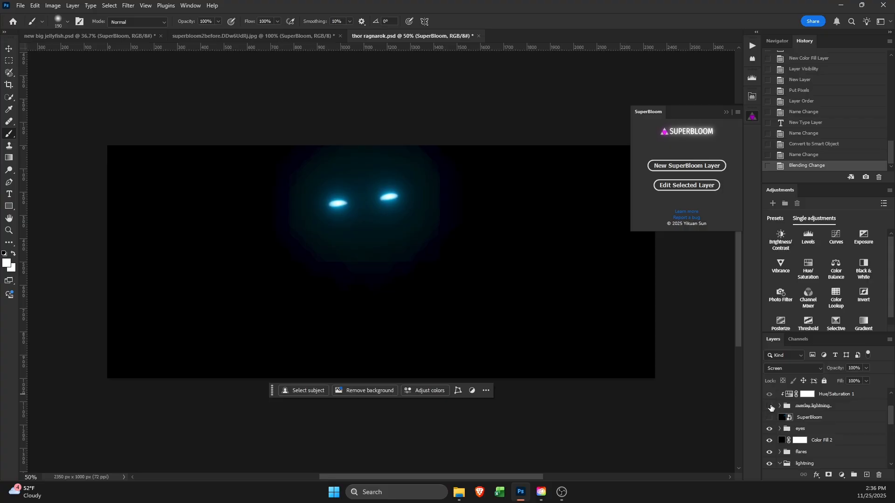
pyautogui.click(770, 406)
pyautogui.scroll(-1, 771, 412)
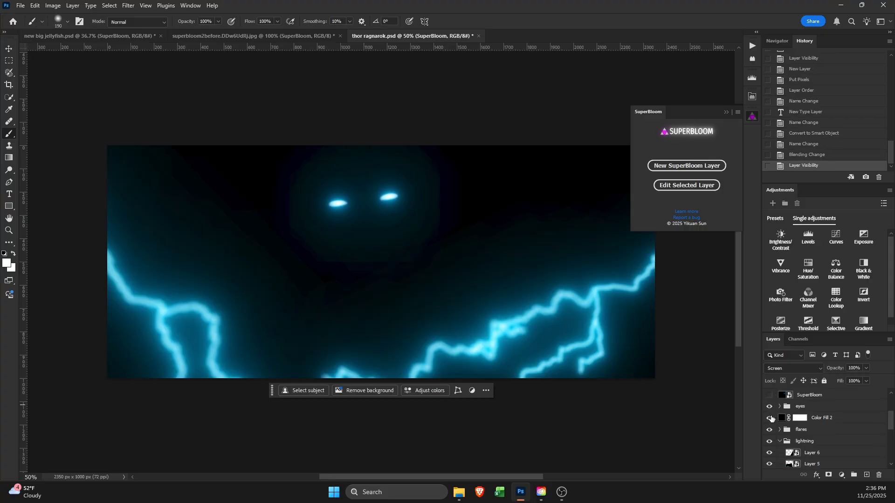
pyautogui.click(770, 418)
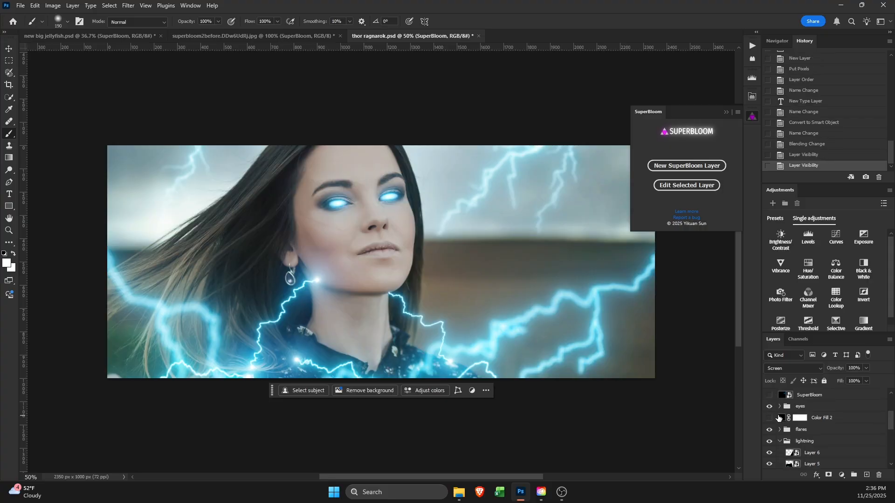
# Step: Compare the portrait with the top SuperBloom eye glow layer hidden and shown, leaving it visible
pyautogui.scroll(3, 775, 410)
pyautogui.scroll(1, 776, 402)
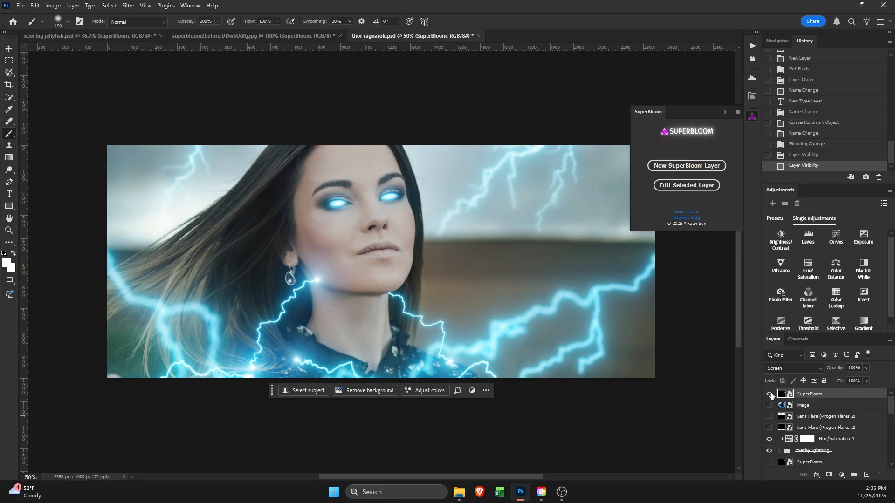
pyautogui.click(769, 395)
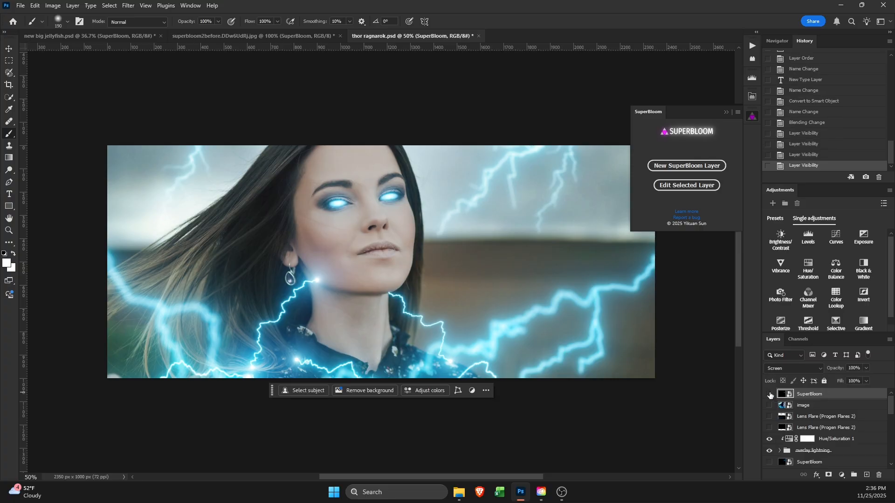
pyautogui.click(770, 394)
pyautogui.click(769, 395)
pyautogui.click(770, 394)
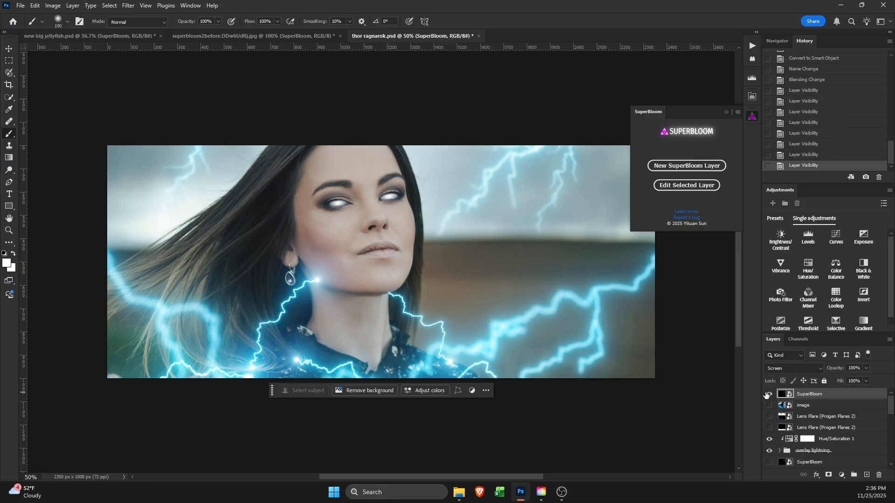
pyautogui.click(769, 394)
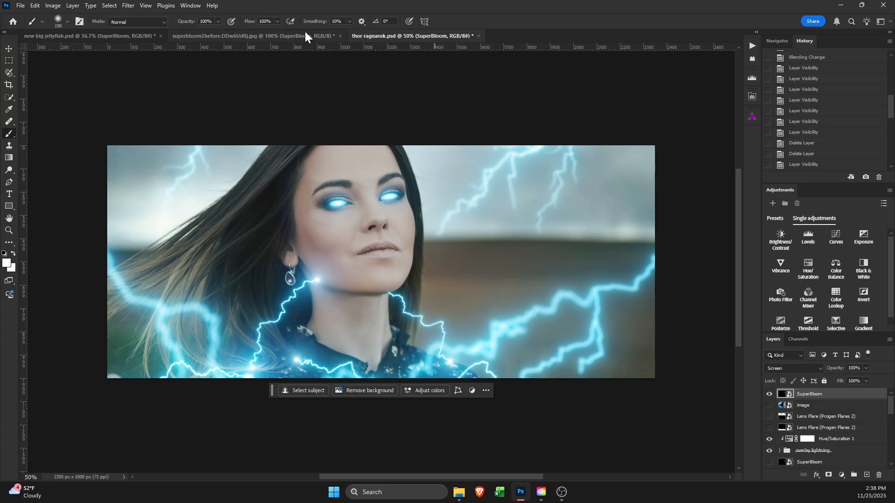
# Step: Review the finished glows in new big jellyfish.psd and thor ragnarok.psd, ending on the jellyfish image
pyautogui.click(128, 40)
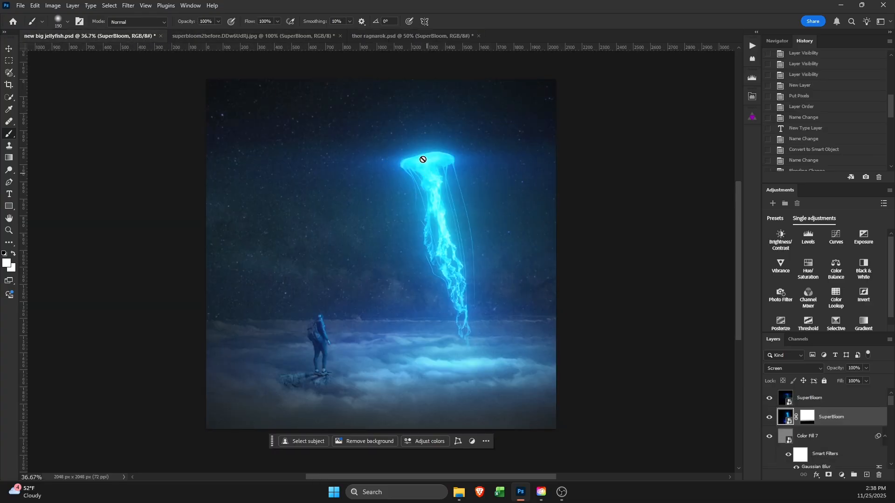
pyautogui.click(400, 36)
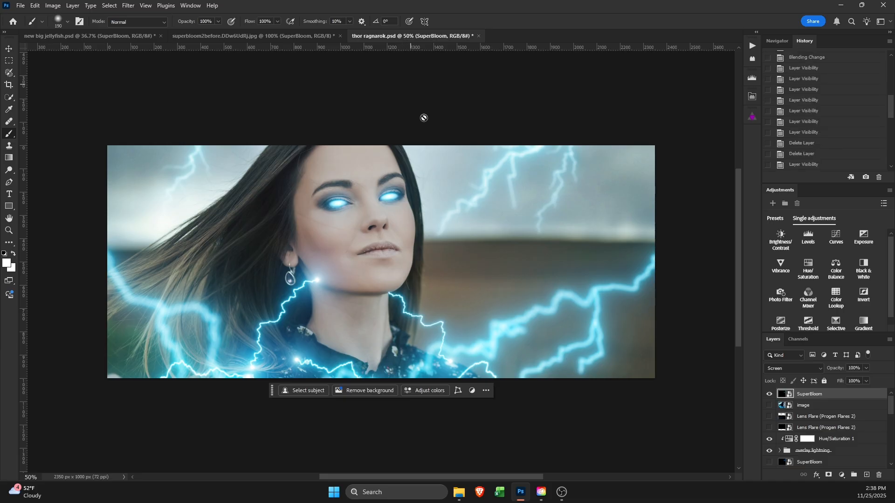
pyautogui.click(132, 37)
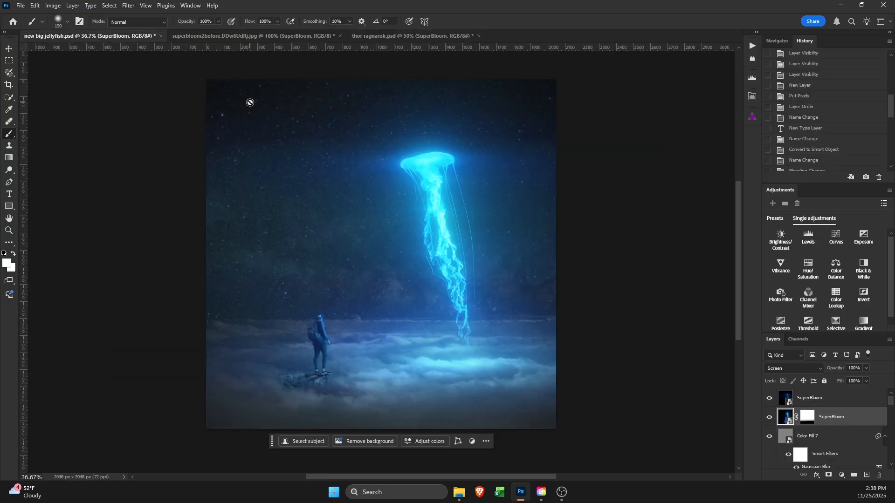